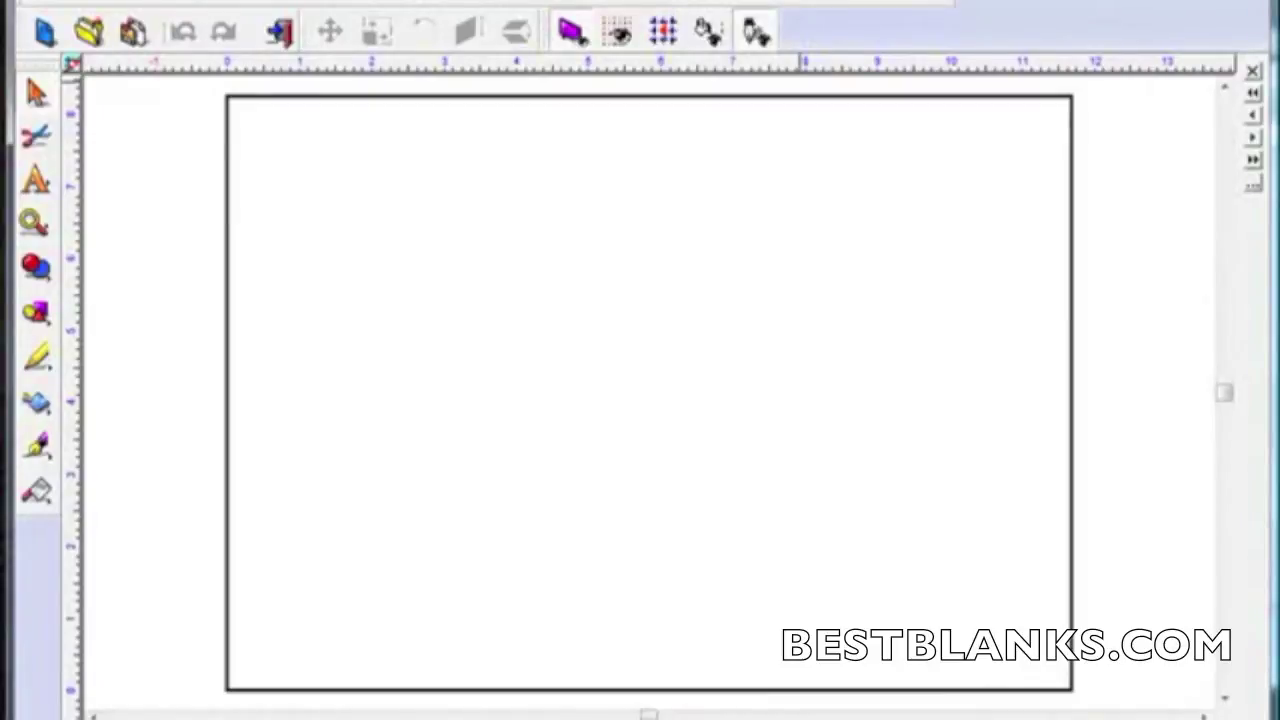
- Create a new custom toolbar named 'Rhinestone' through View > ToolBars > Customize
key(alt+v)
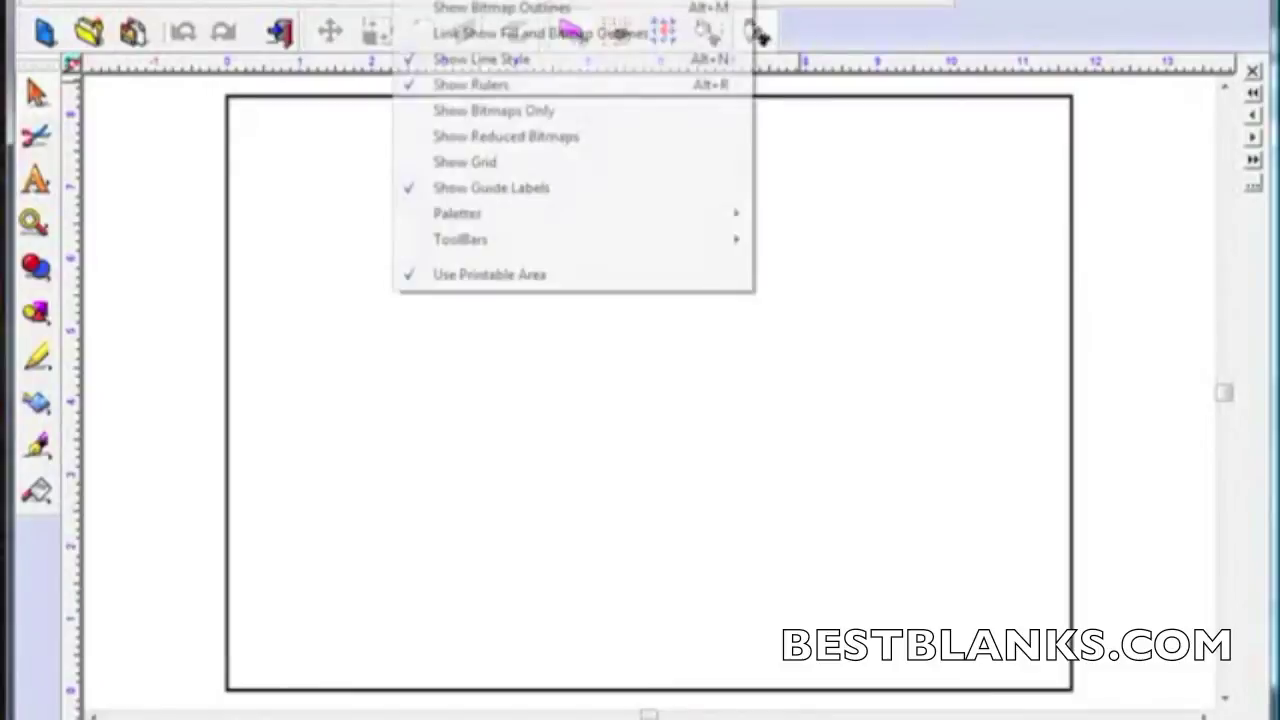
click(280, 378)
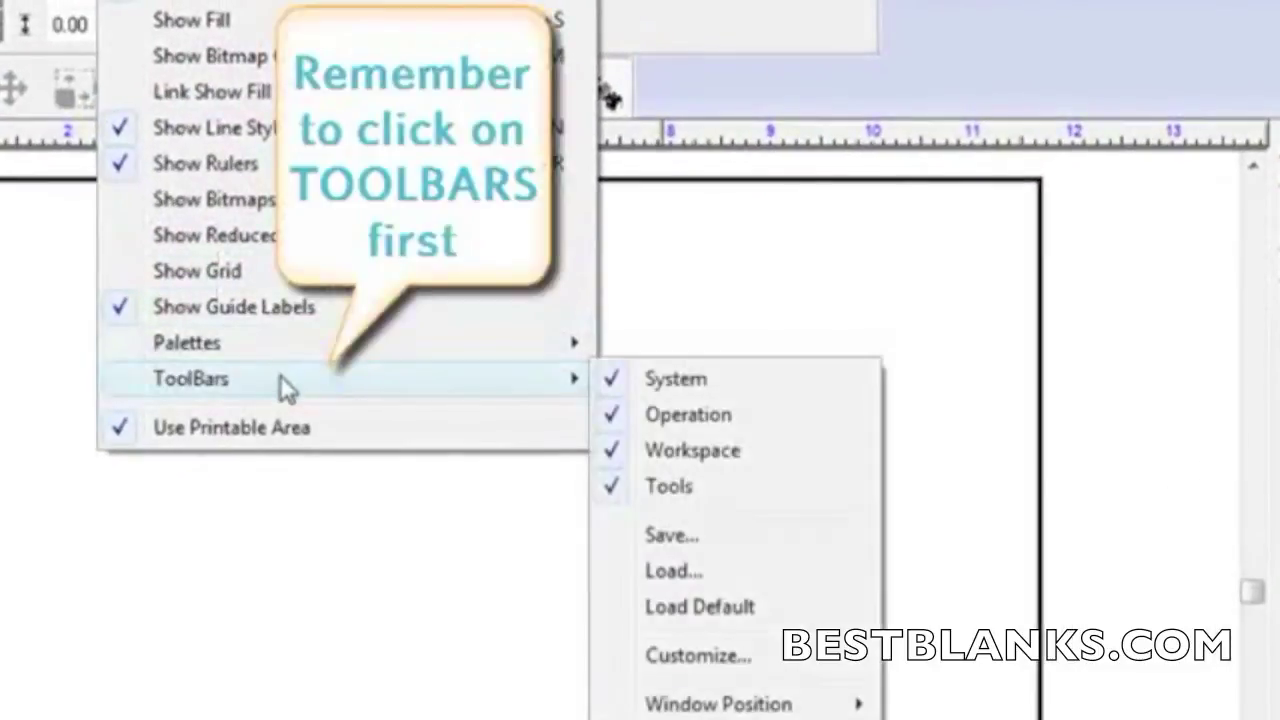
click(700, 658)
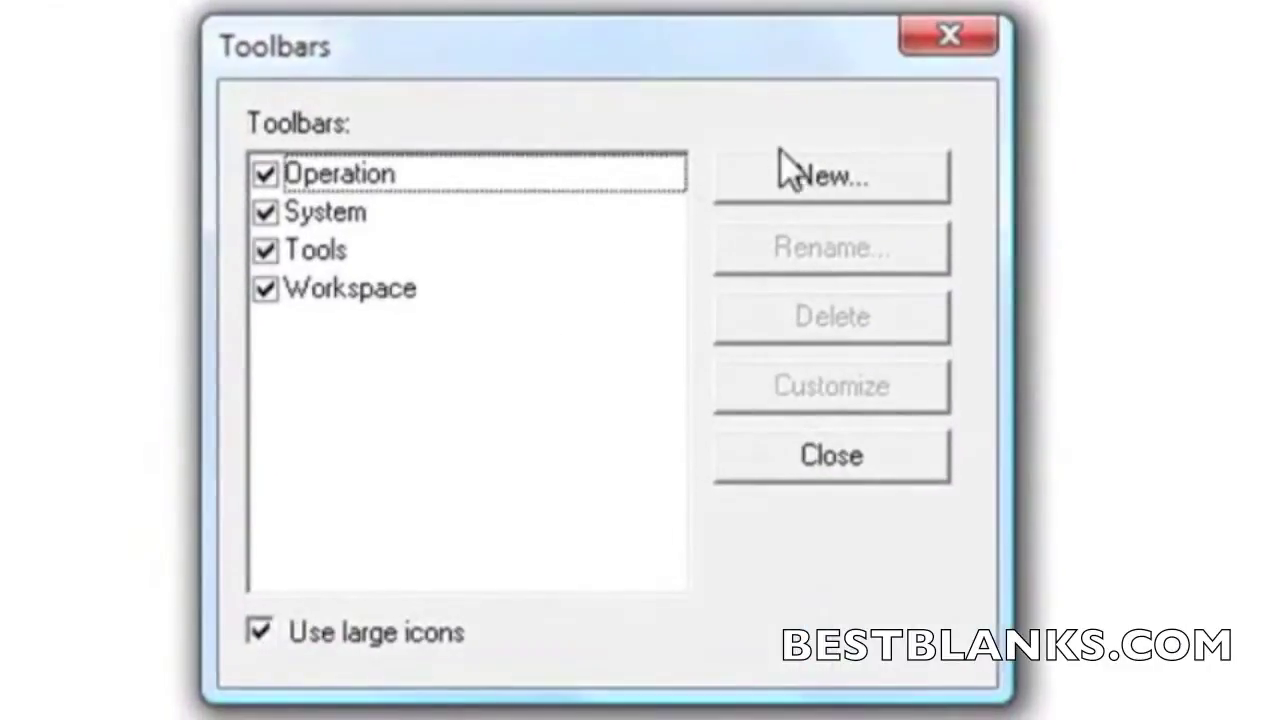
click(775, 205)
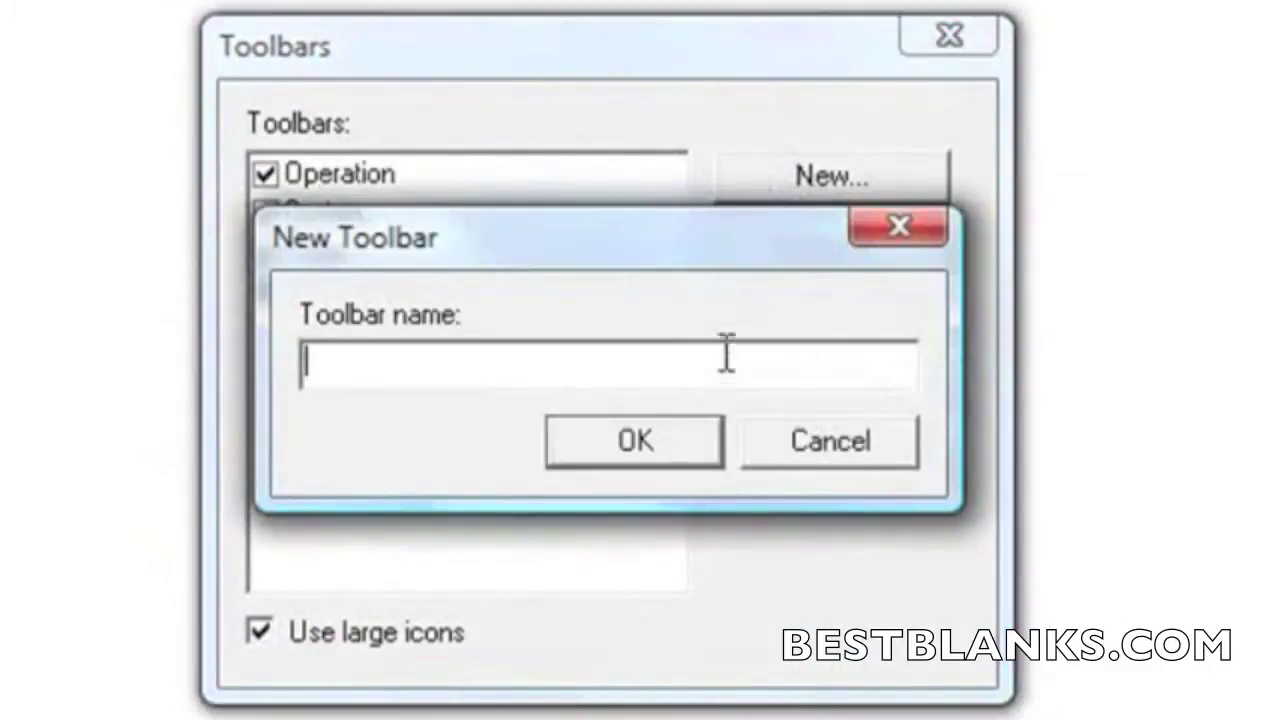
text(Rhineson)
key(BackSpace)
key(BackSpace)
text(tone)
key(Return)
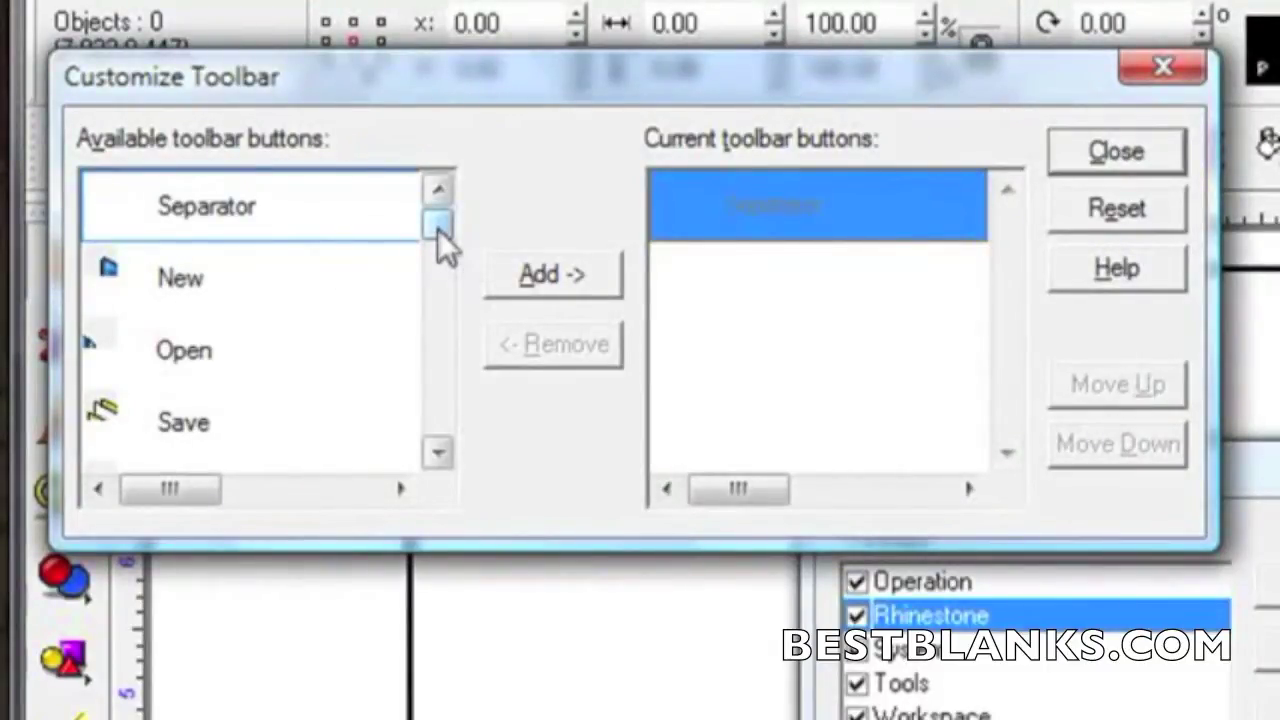
- Add Fit Object to Path, Clip Art Viewer and Select all to the Rhinestone toolbar
drag(440, 236, 436, 282)
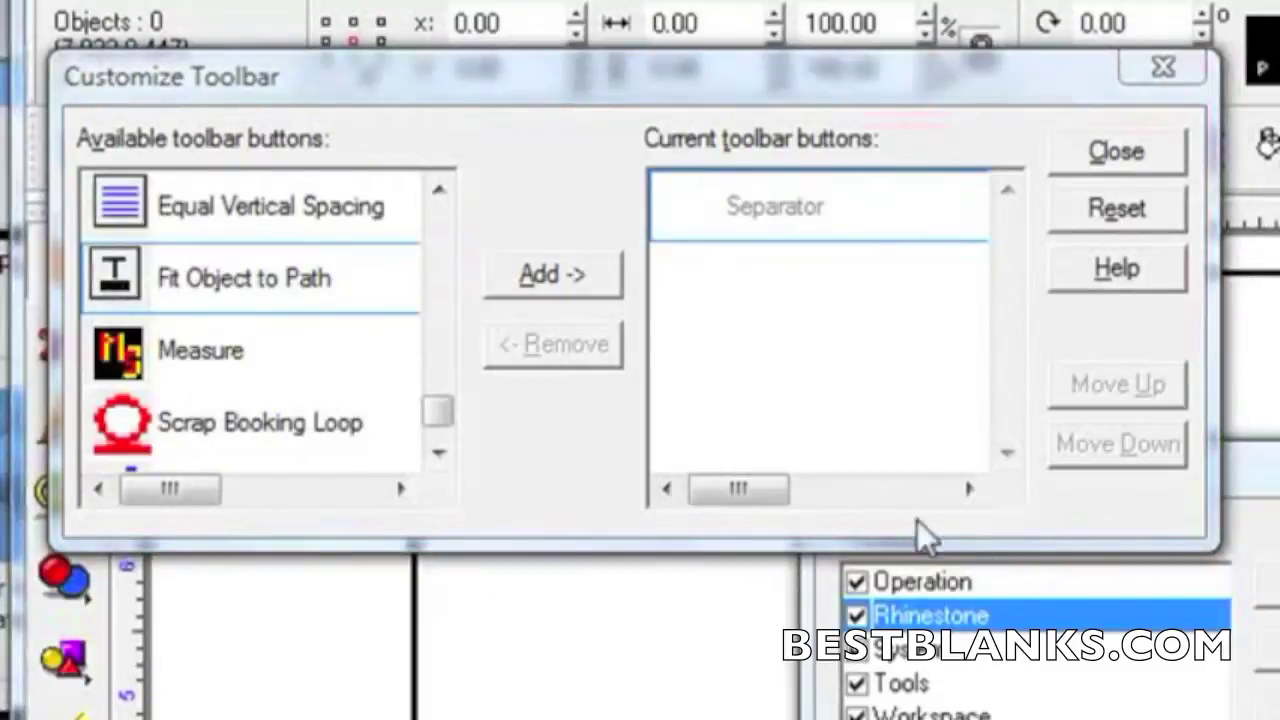
click(594, 265)
click(296, 368)
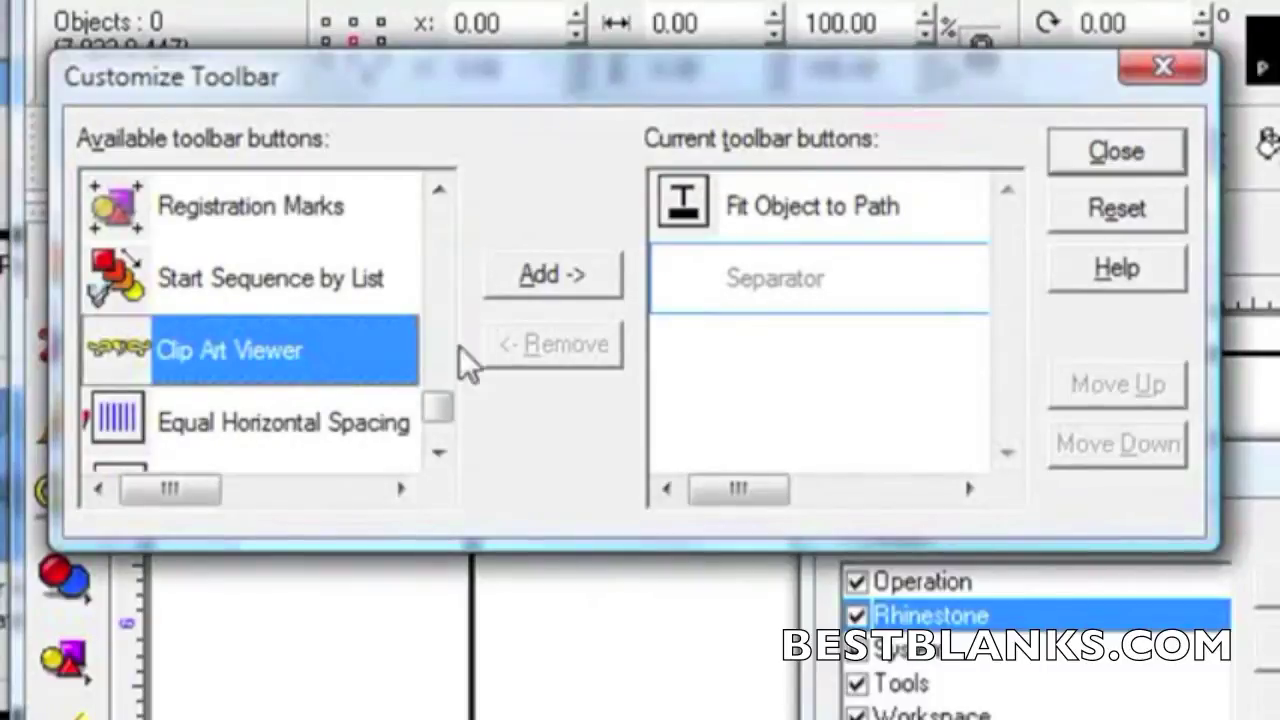
click(534, 283)
click(438, 452)
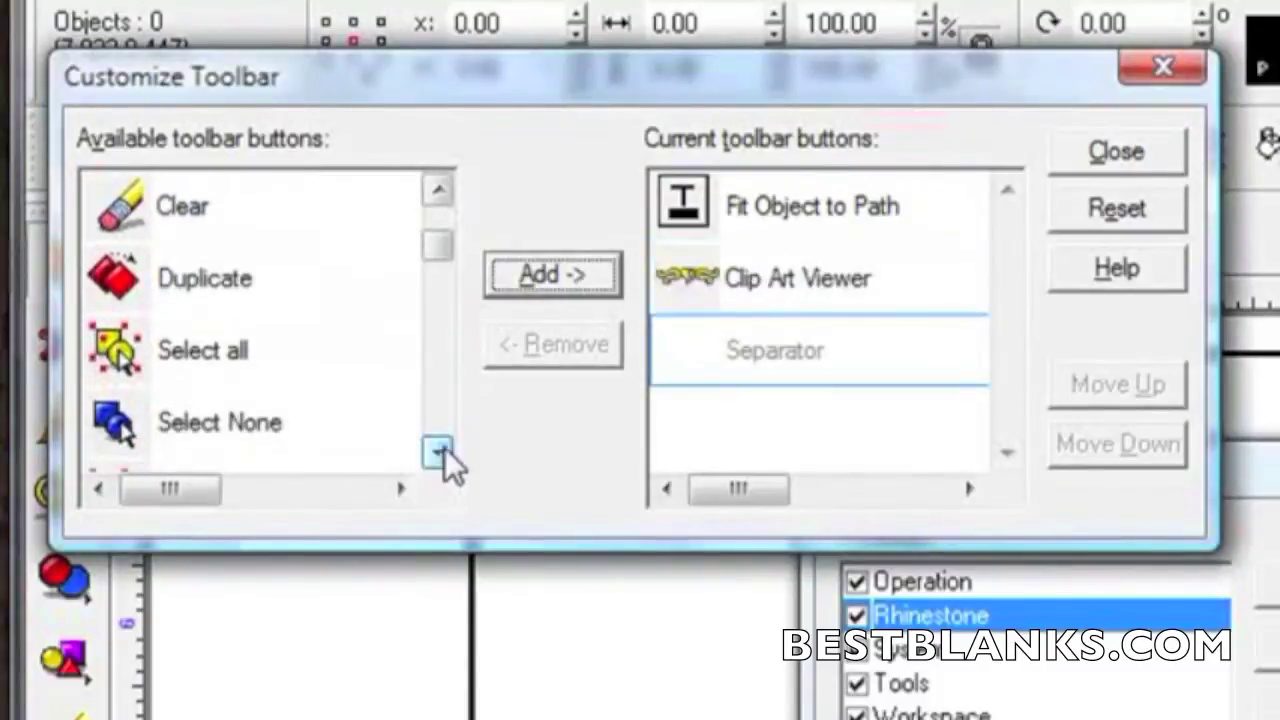
click(229, 350)
click(545, 283)
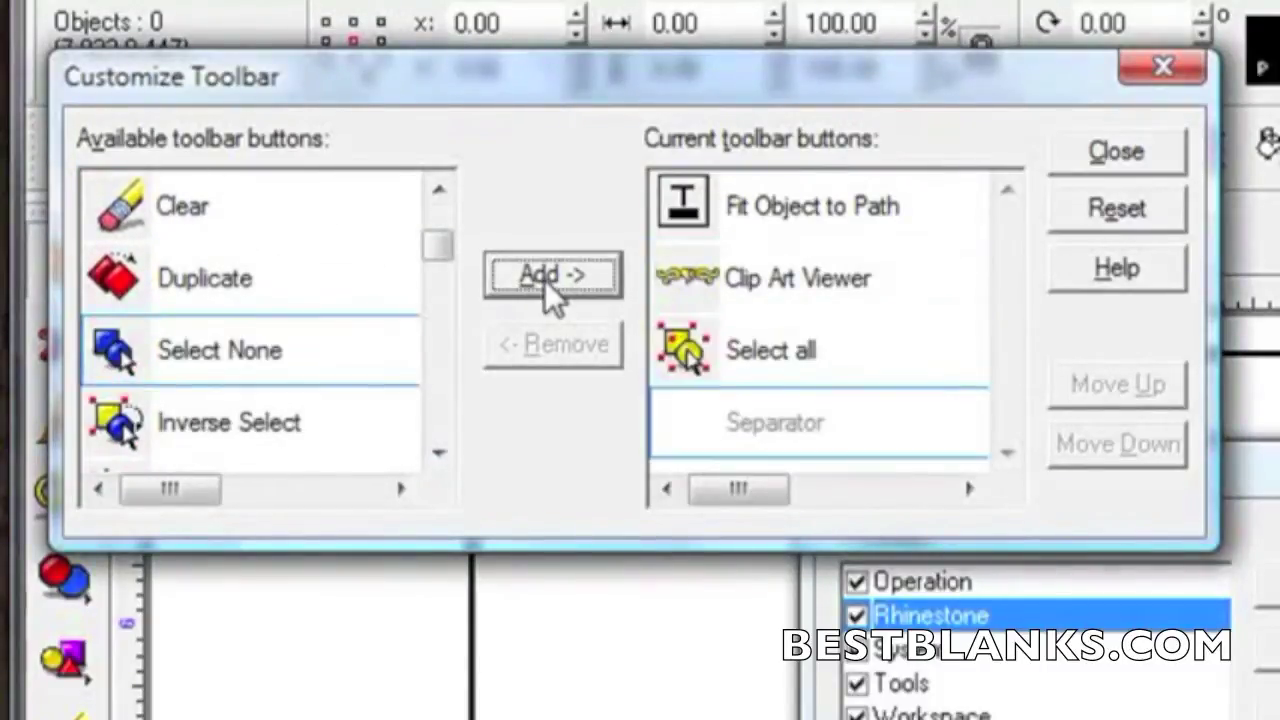
- Add the Clear and Cut Tool commands to the Rhinestone toolbar
click(270, 206)
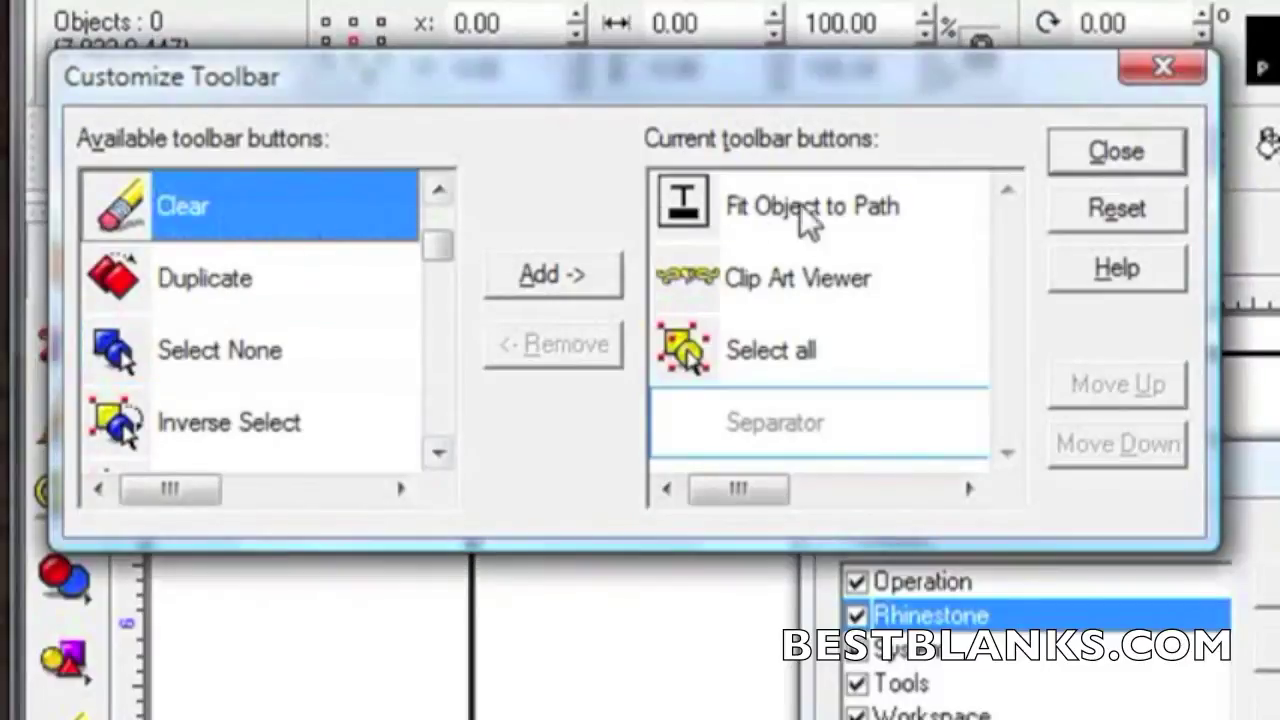
click(560, 272)
click(438, 455)
click(438, 455)
click(438, 455)
click(182, 368)
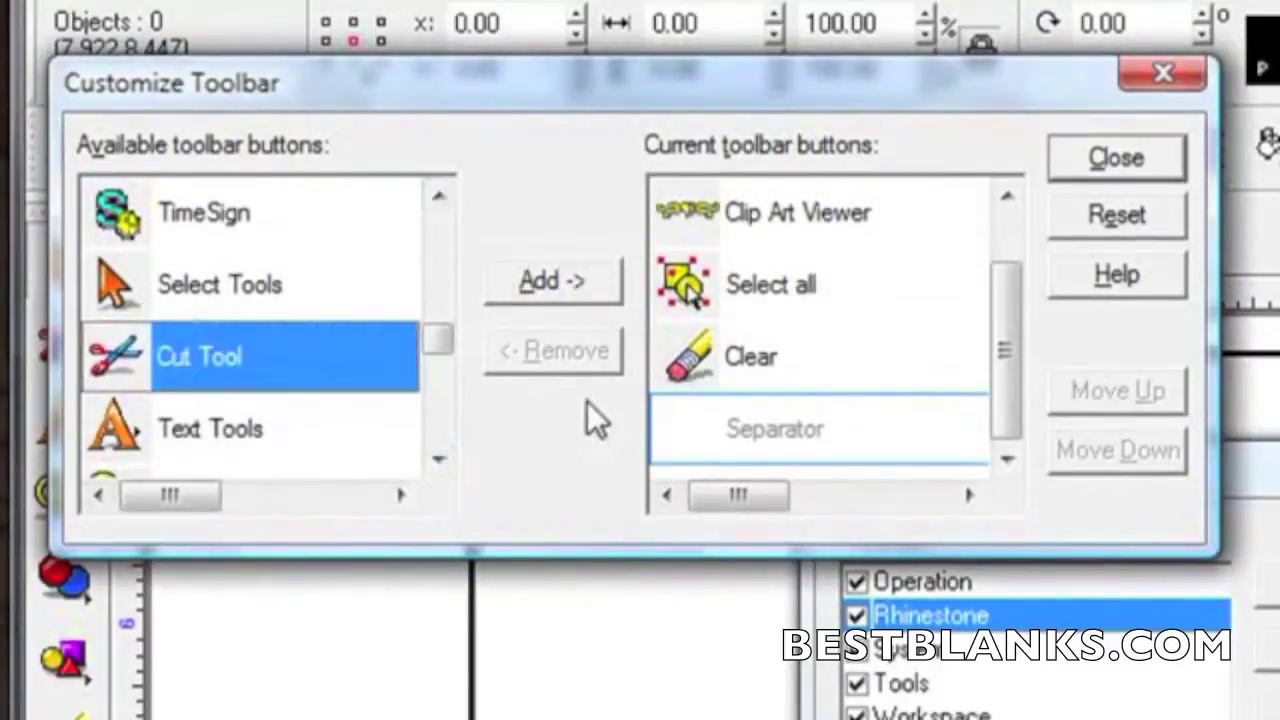
click(536, 289)
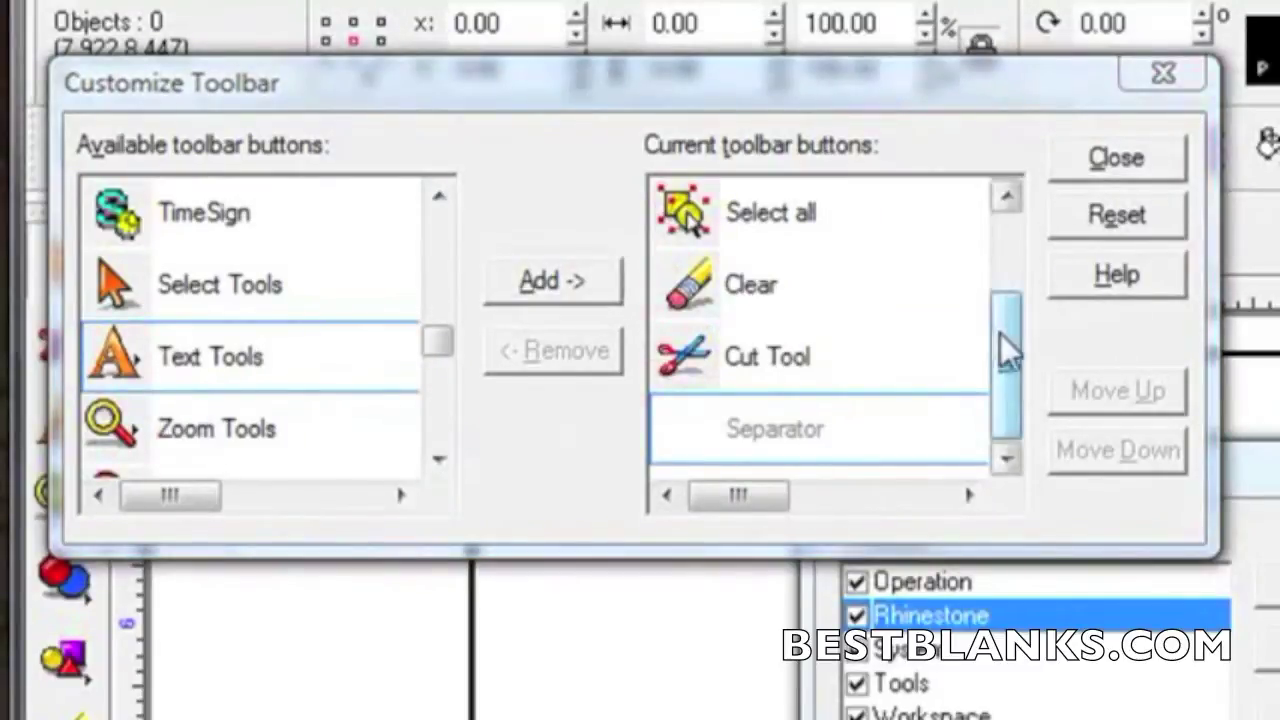
drag(1019, 371, 1019, 297)
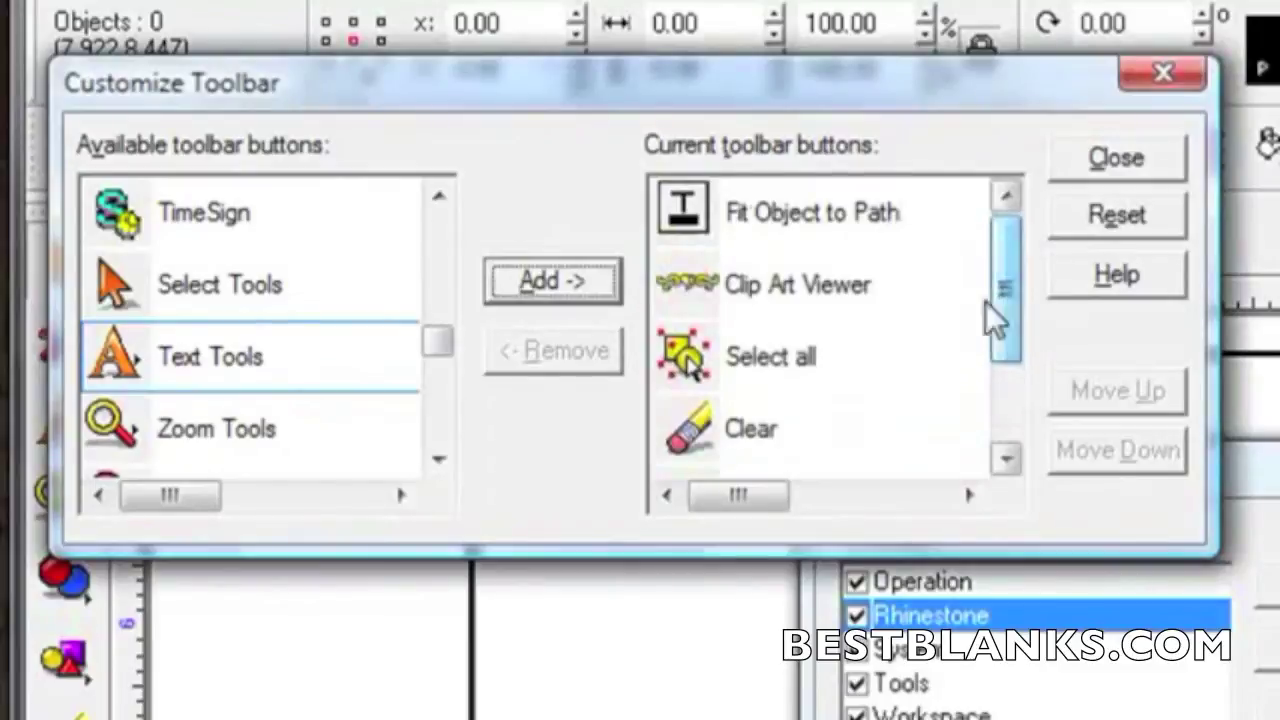
click(762, 346)
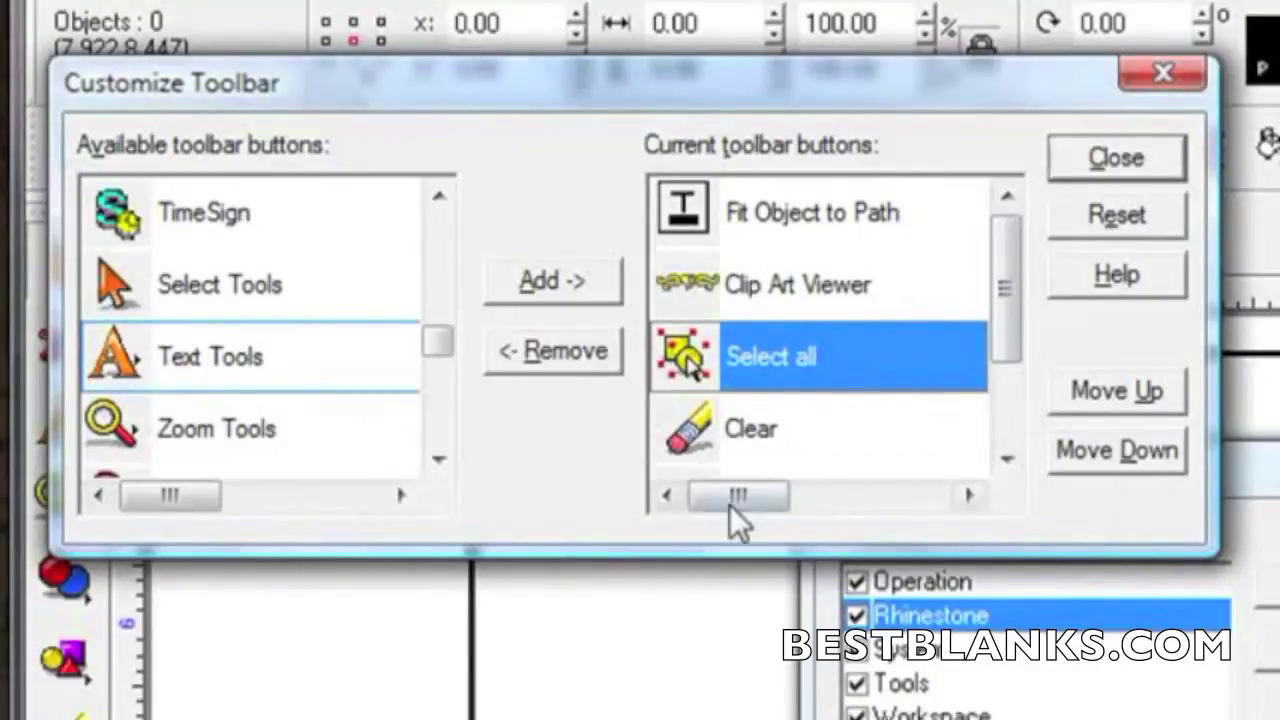
- Reorder the toolbar so Select all is first and Clip Art Viewer second
click(1090, 407)
click(1090, 407)
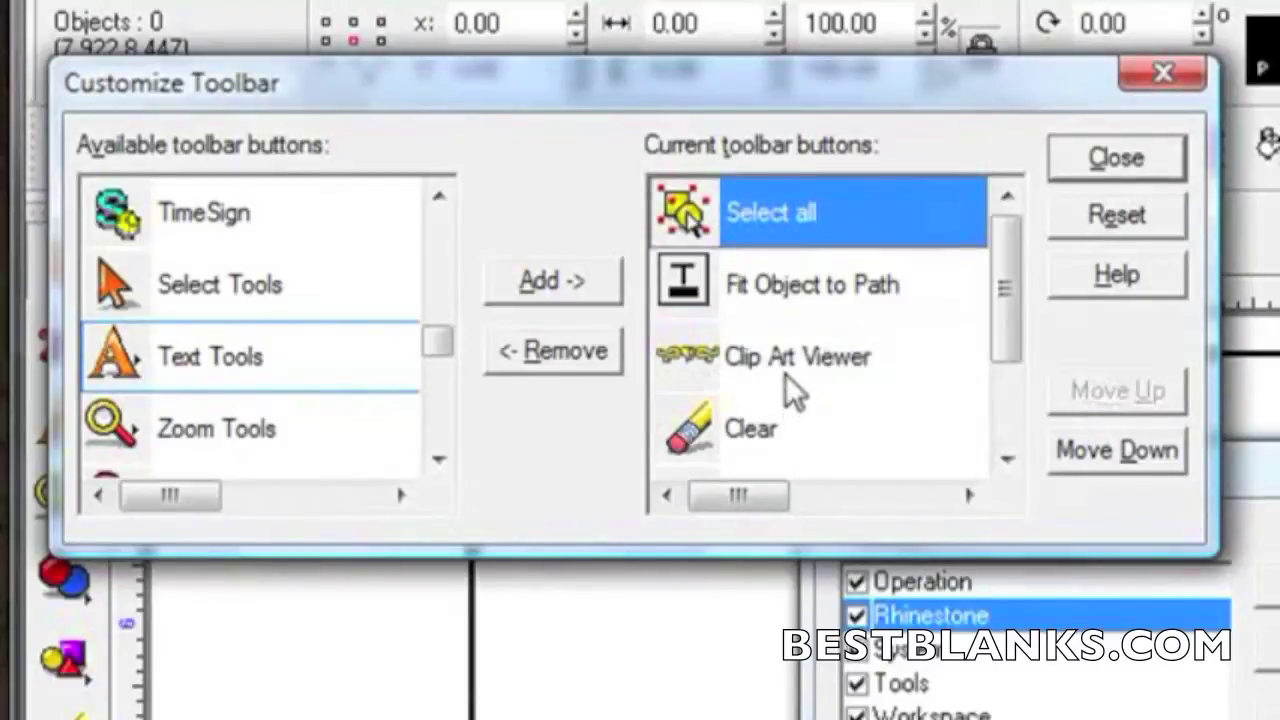
click(809, 361)
click(1085, 392)
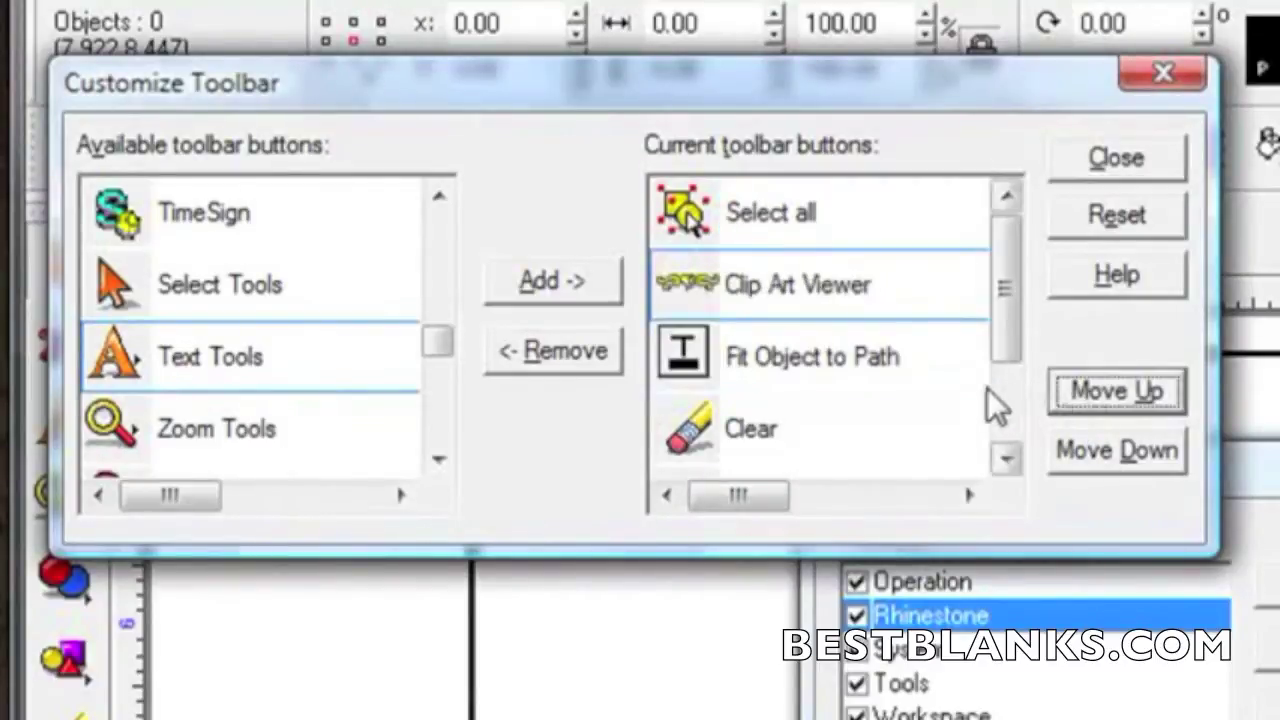
click(1000, 452)
click(1000, 452)
click(1000, 452)
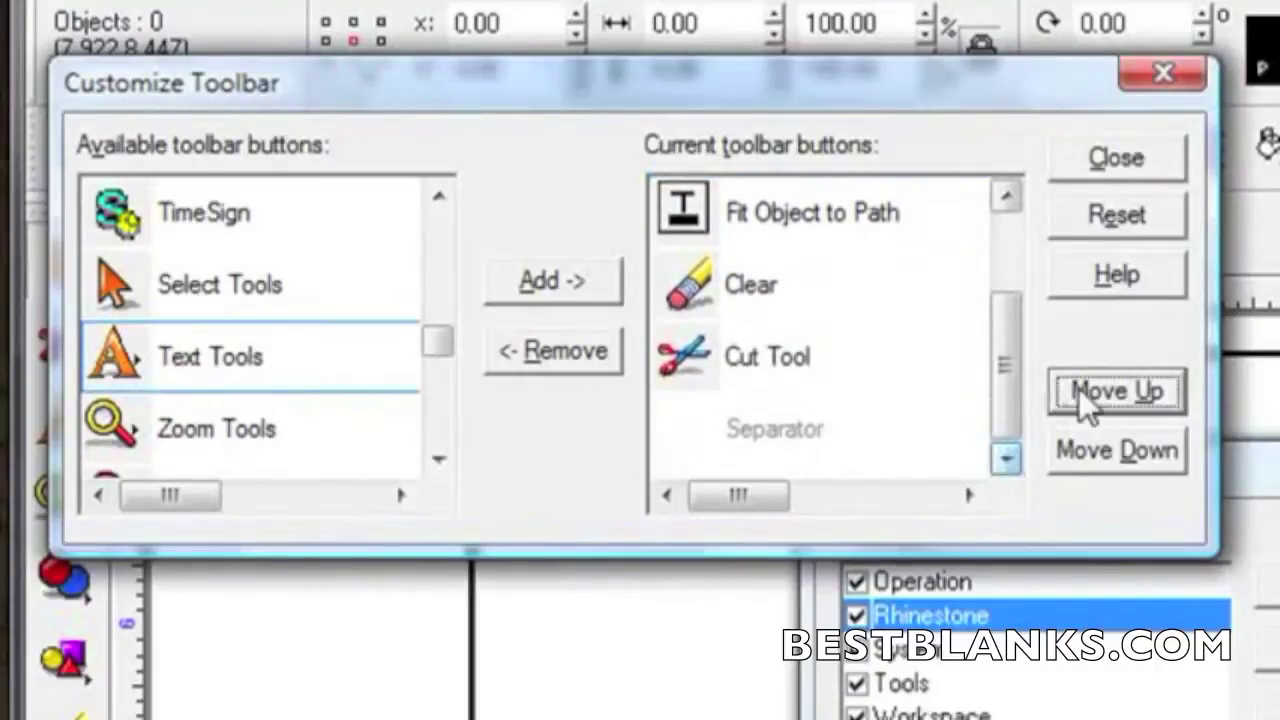
- Close both toolbar dialogs to return to the canvas with the Rhinestone toolbar showing
click(1118, 170)
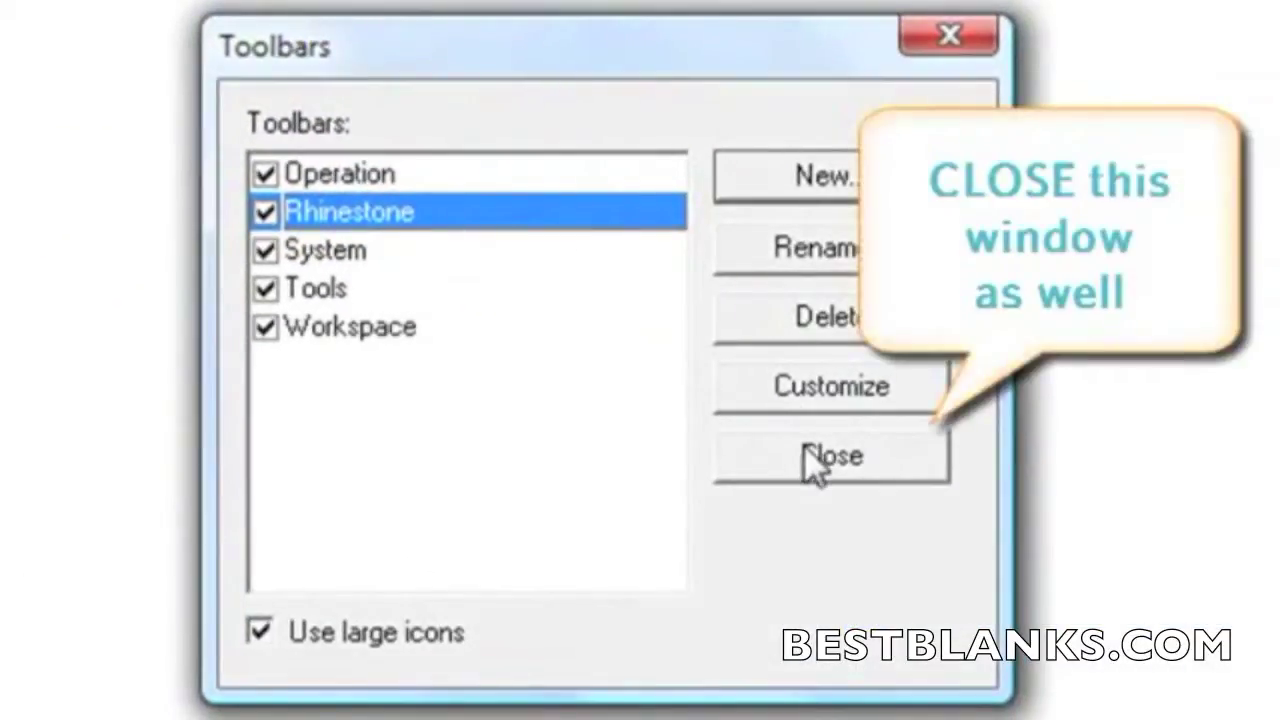
click(808, 452)
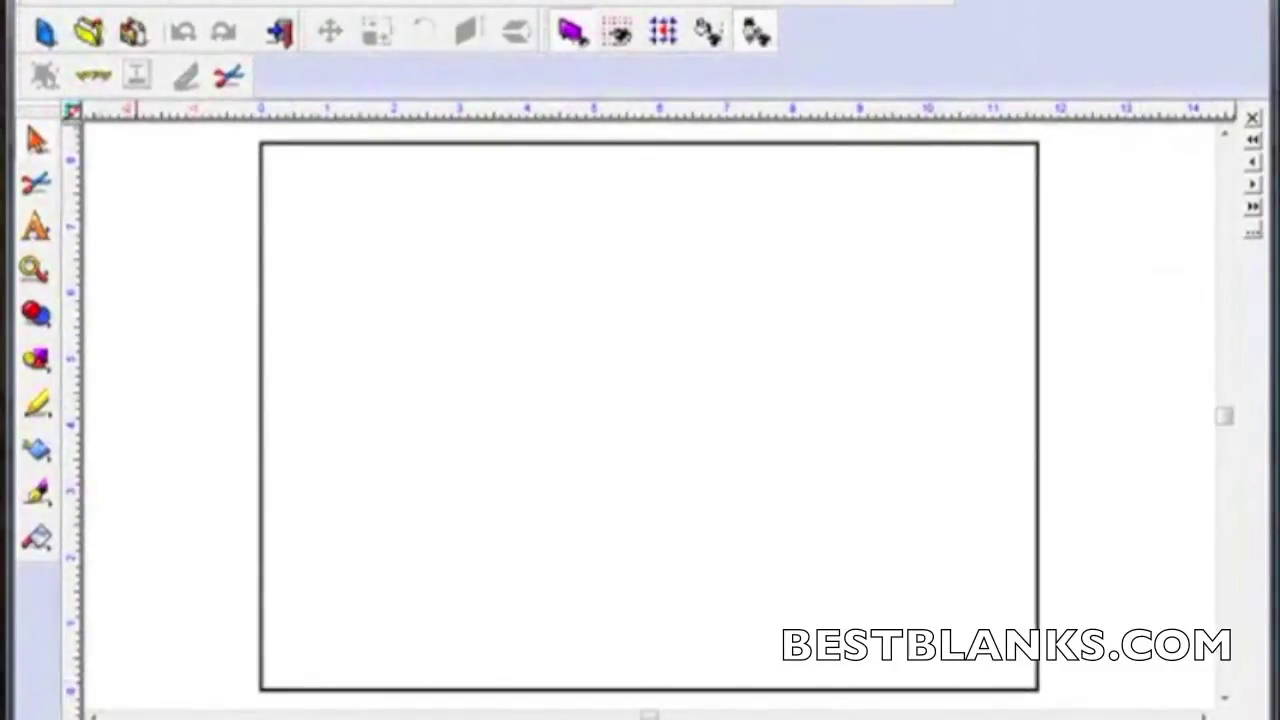
key(ctrl+o)
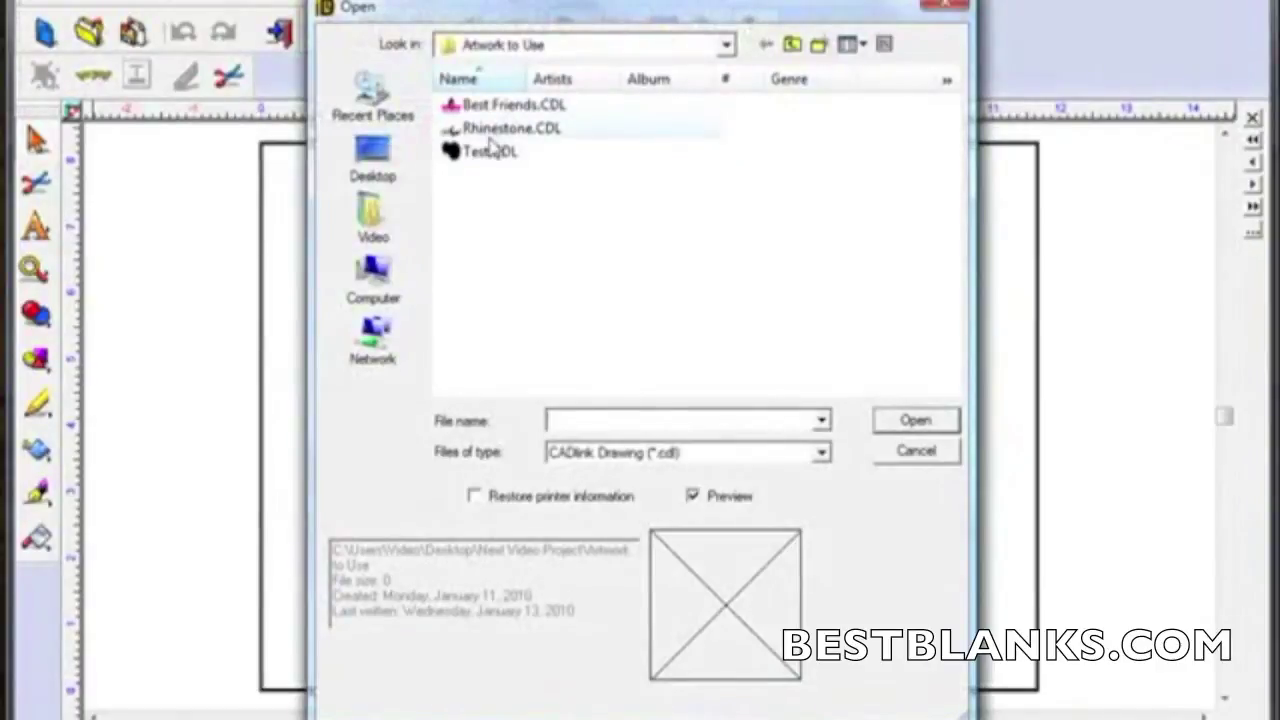
- Open Test.CDL from the Artwork to Use folder to load the Angel script
double_click(490, 150)
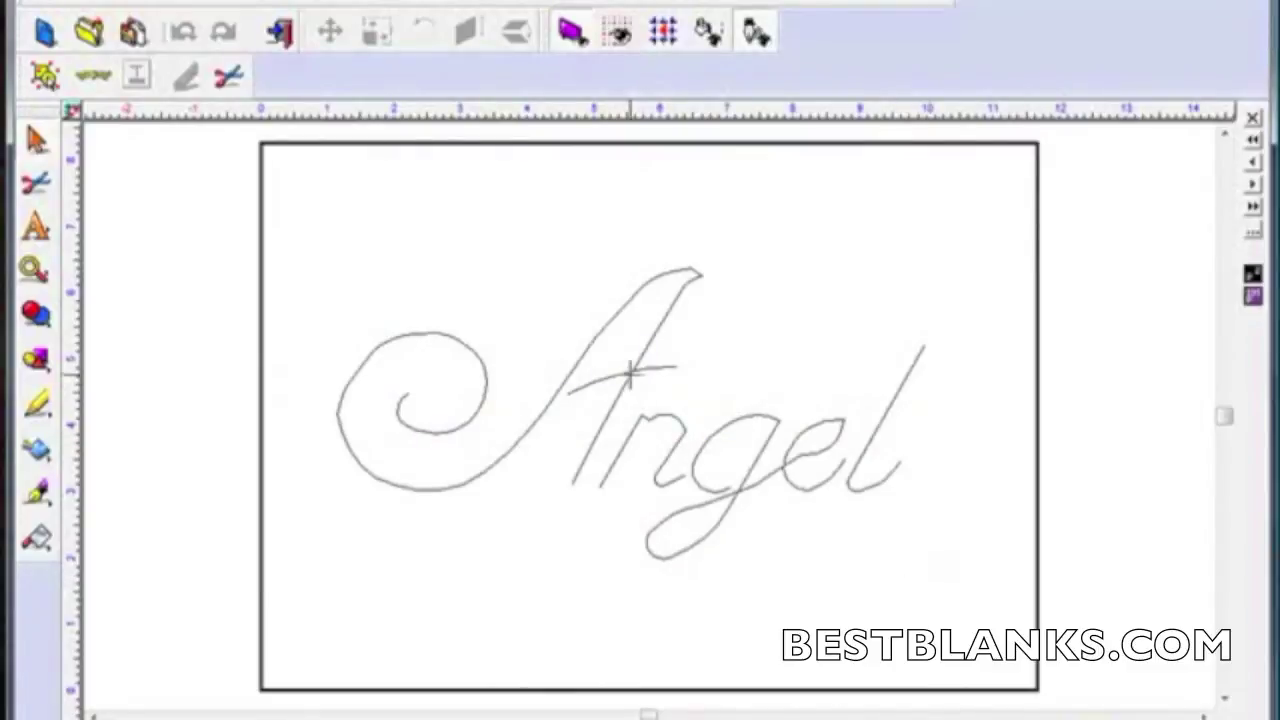
- Select the Angel outline and launch the Clip Art Viewer from the Rhinestone toolbar
click(630, 373)
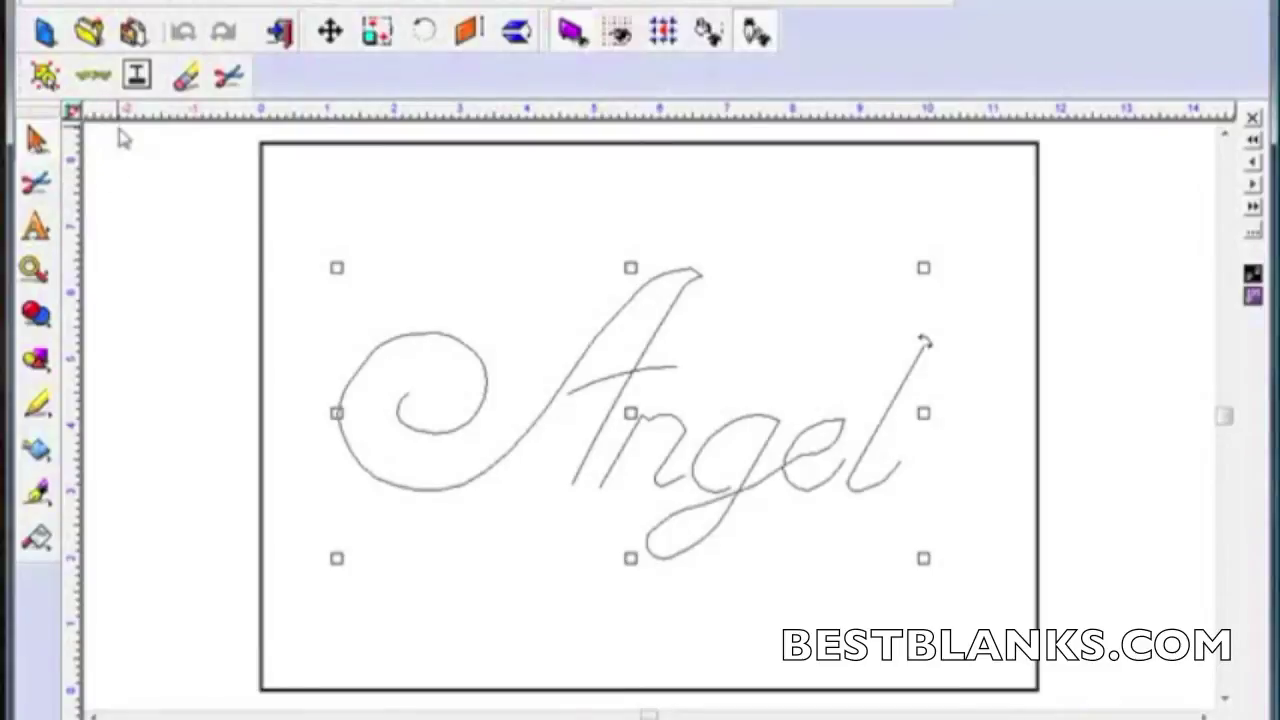
click(93, 80)
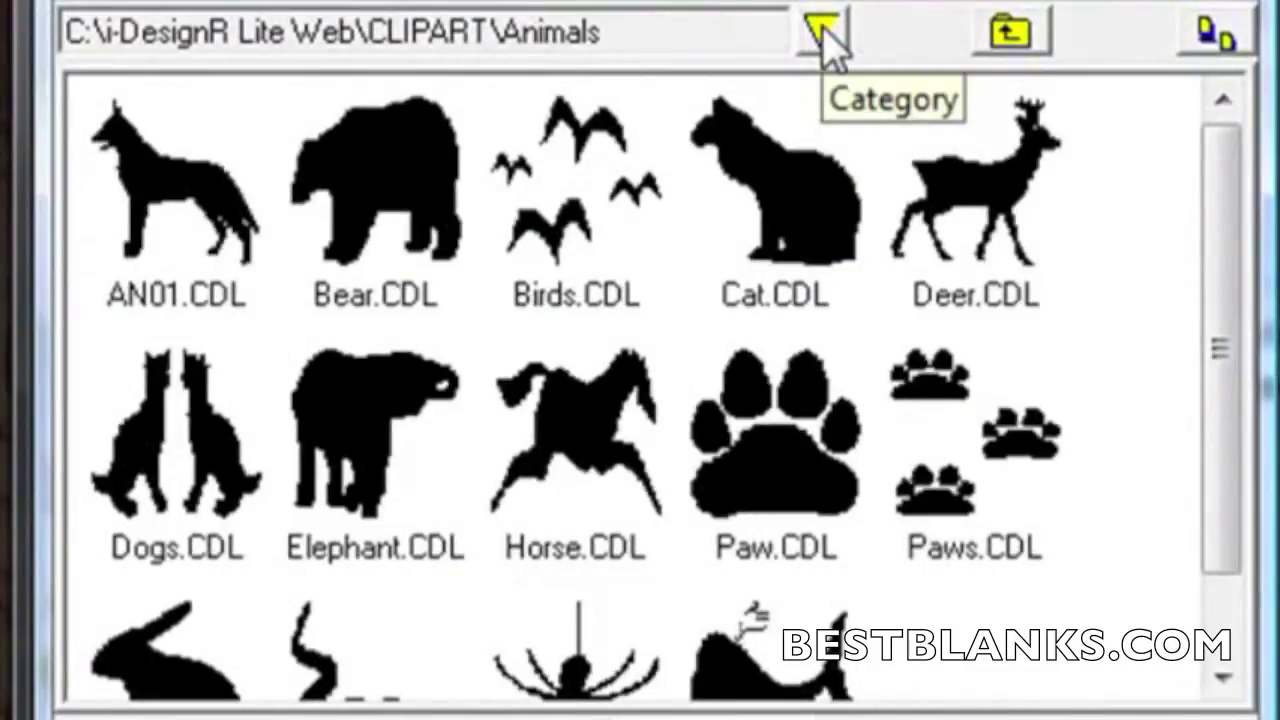
- Switch to the Graphtec Rhinestones category and place a rhinestone circle above the Angel script
click(823, 25)
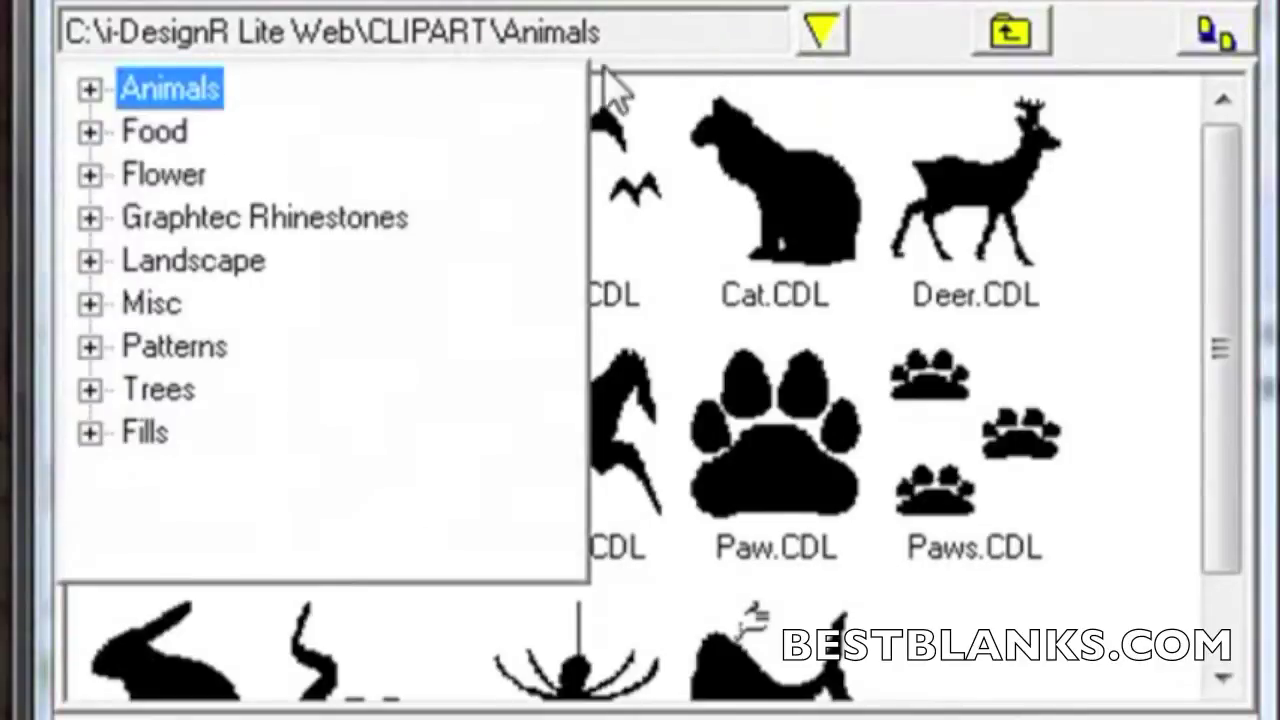
click(208, 220)
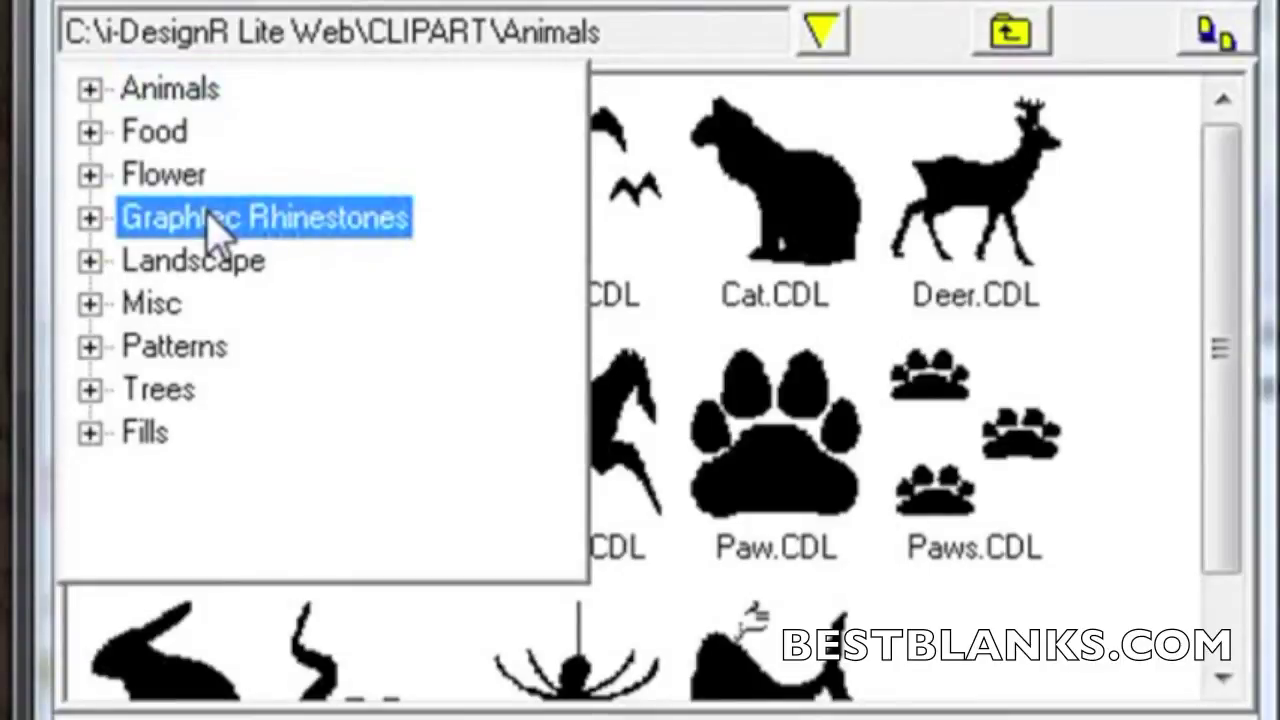
click(210, 218)
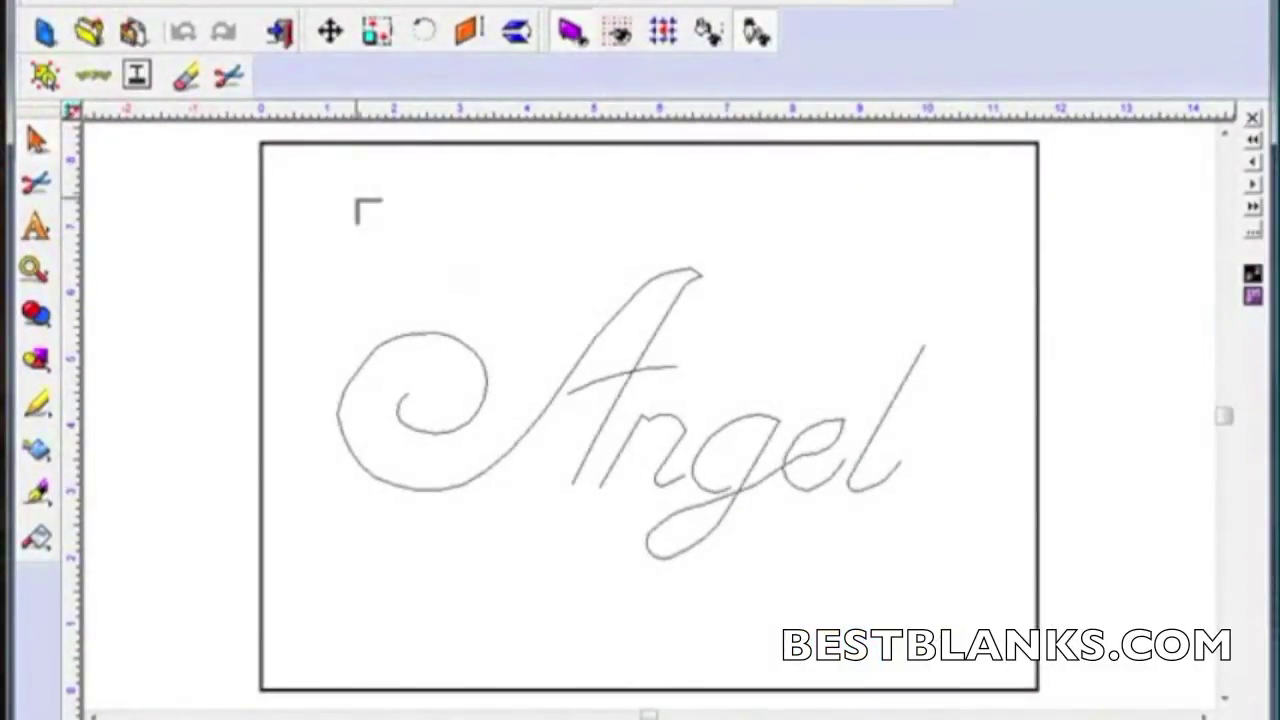
click(481, 249)
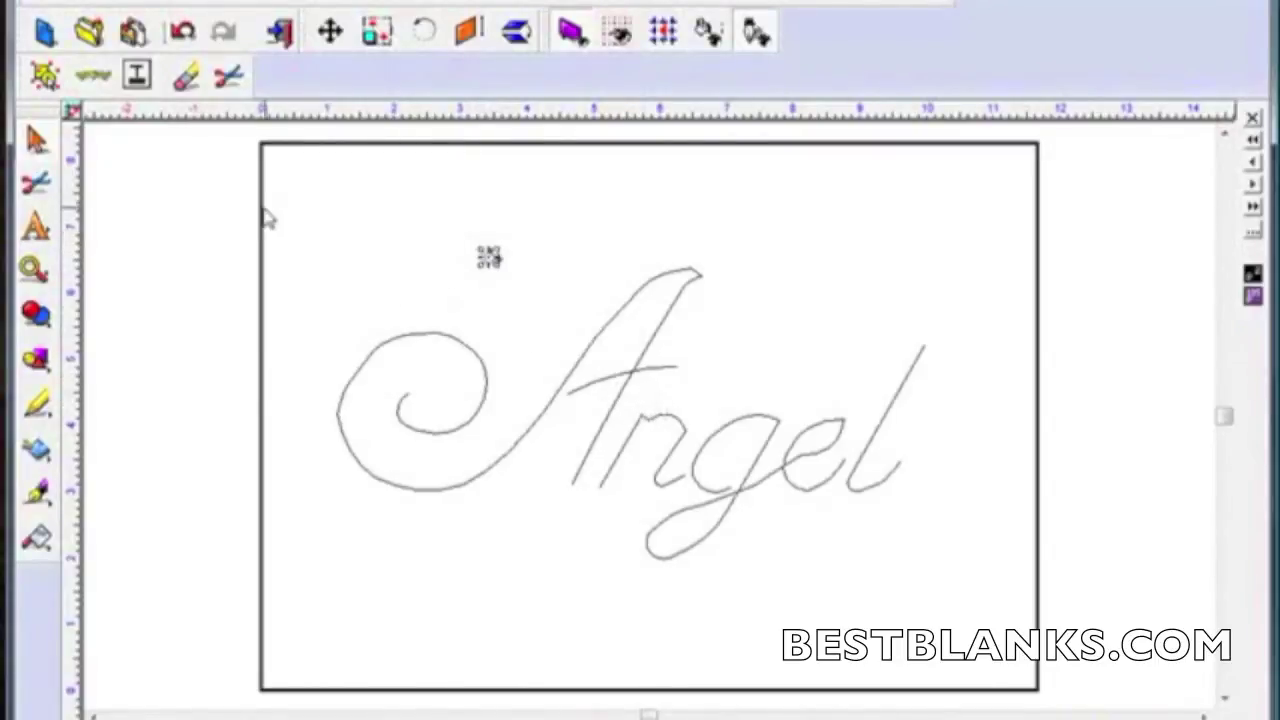
- Select the entire Angel outline and bring up the Fit Object to Path settings
click(44, 78)
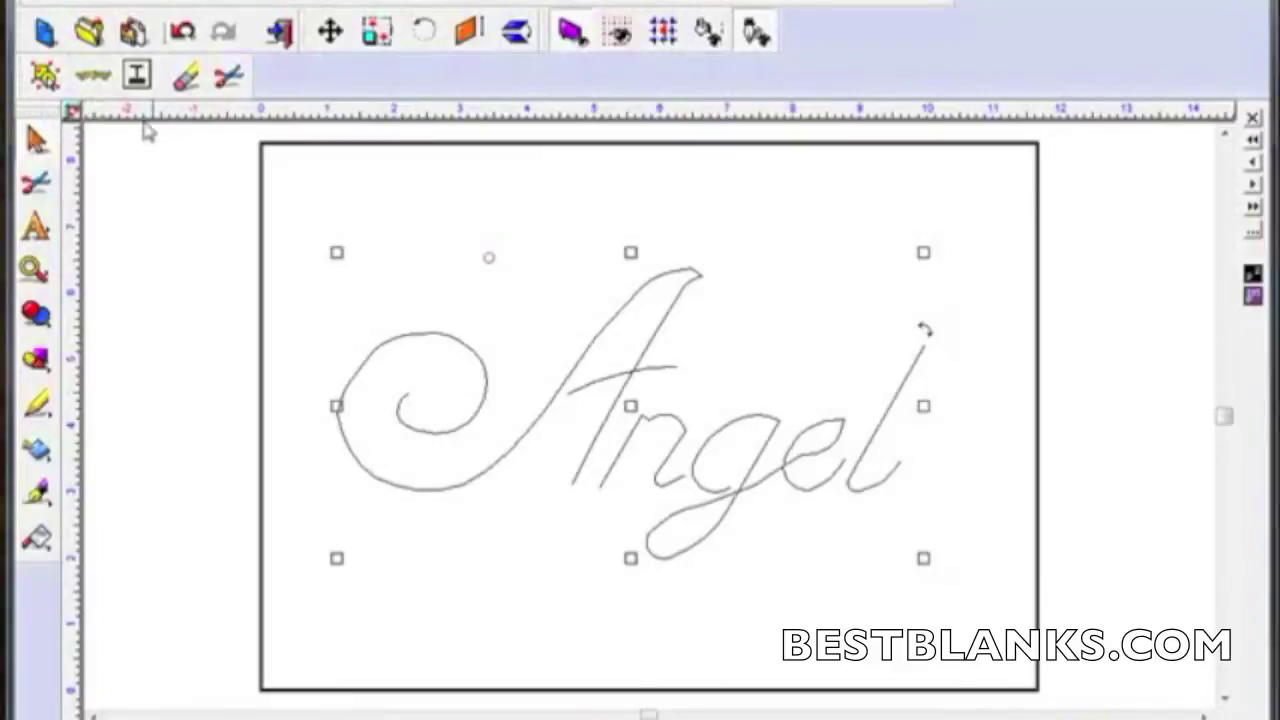
click(137, 75)
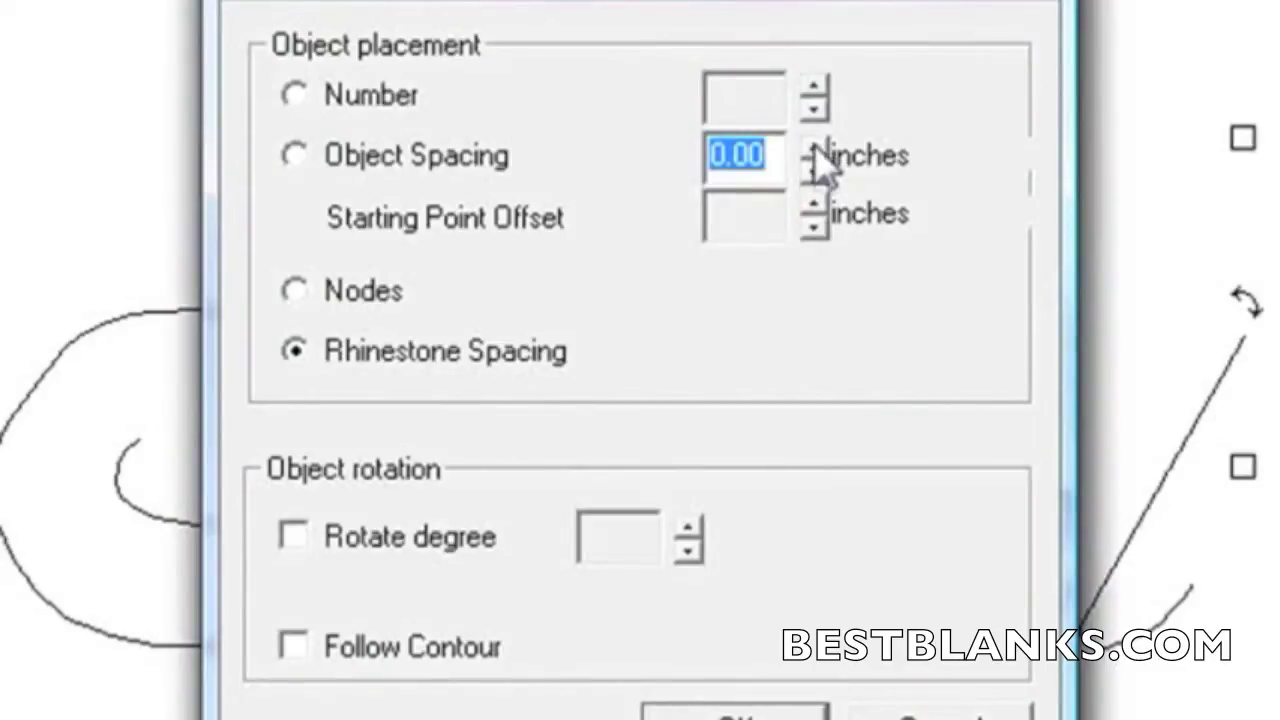
- Set Object Spacing to 0.3 inches with Rhinestone Spacing and apply the fit
drag(735, 158, 772, 157)
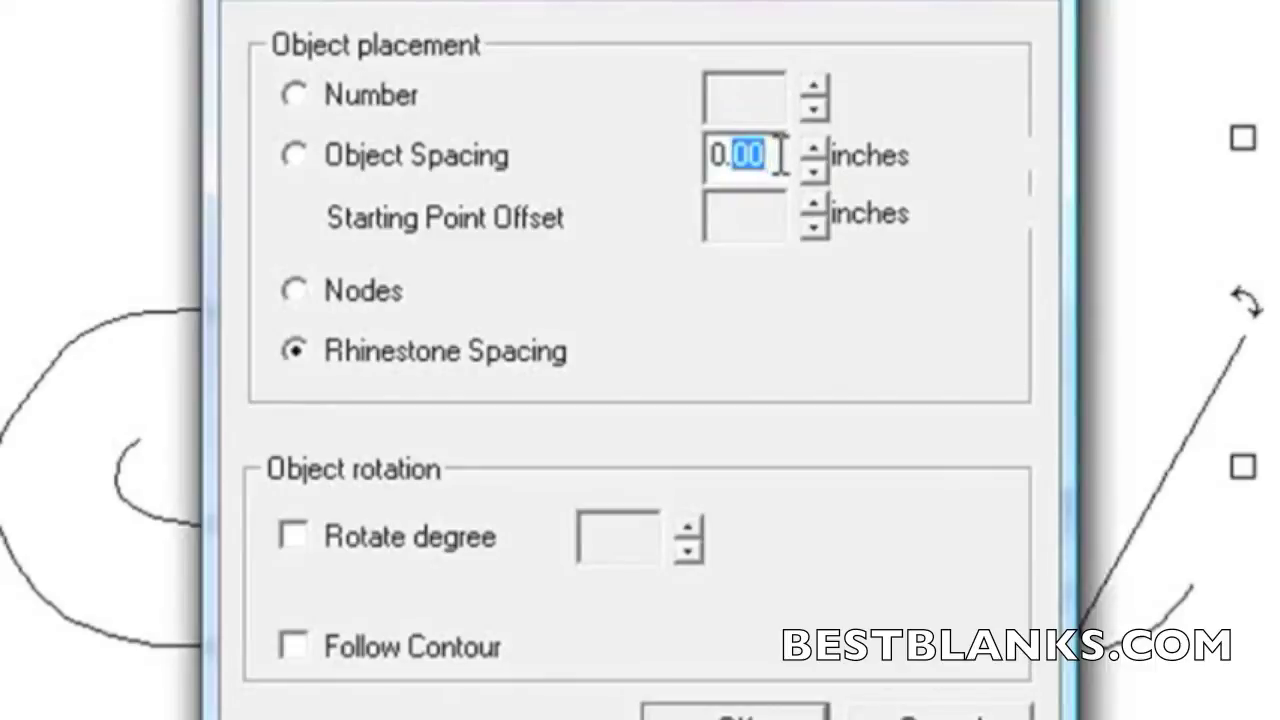
text(3)
click(710, 700)
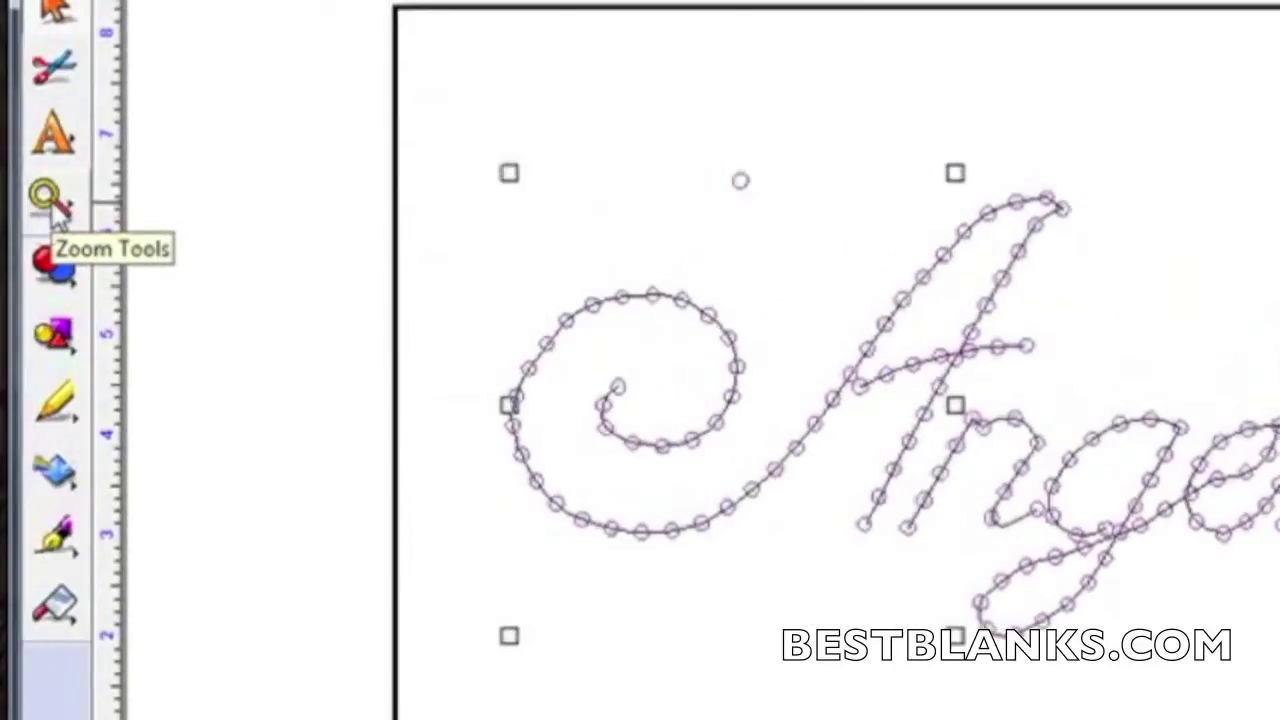
- Zoom into the A, delete the original Angel outline path, then zoom back to the full page
click(53, 207)
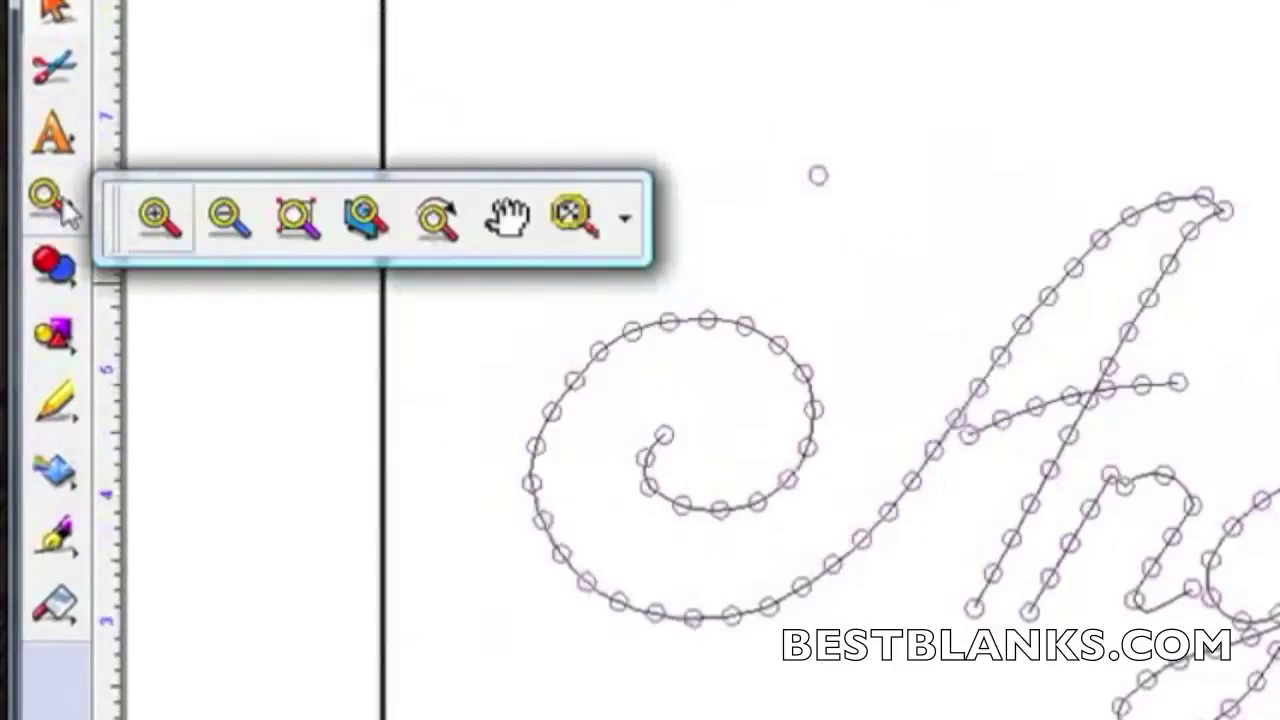
click(170, 225)
mouse_move(894, 349)
mouse_down()
mouse_move(1034, 477)
mouse_move(1028, 494)
mouse_up()
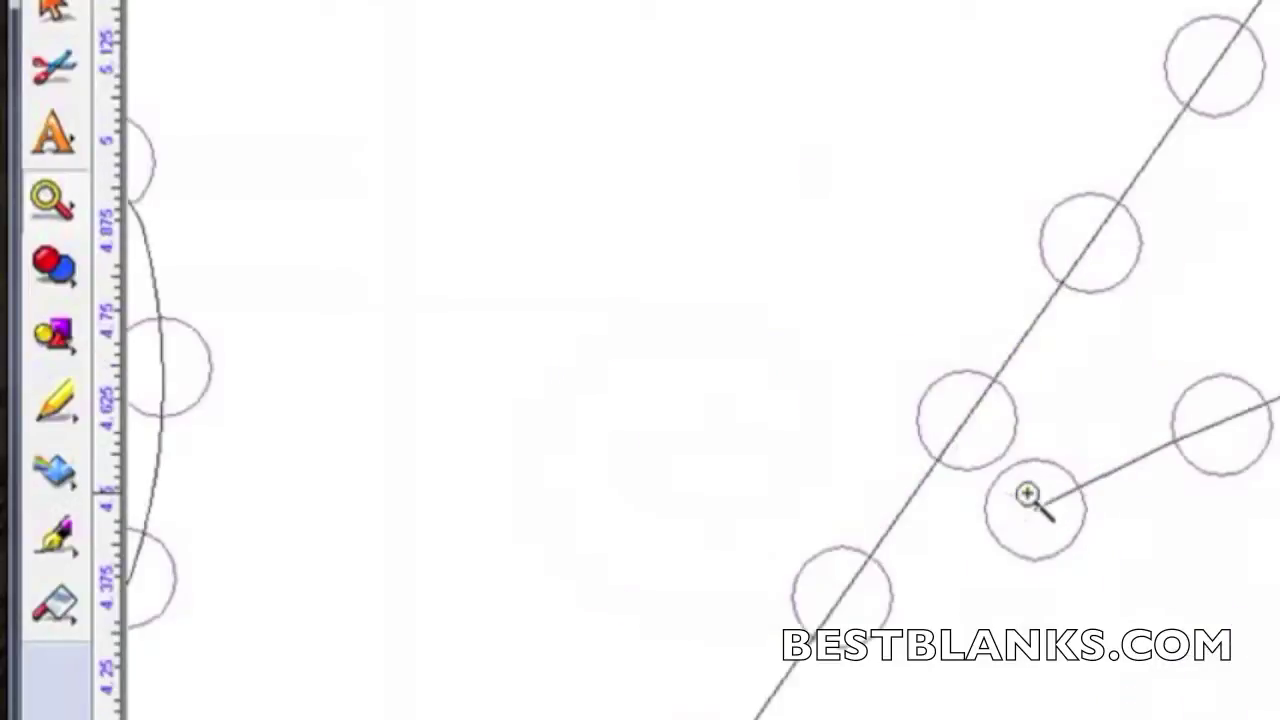
click(62, 14)
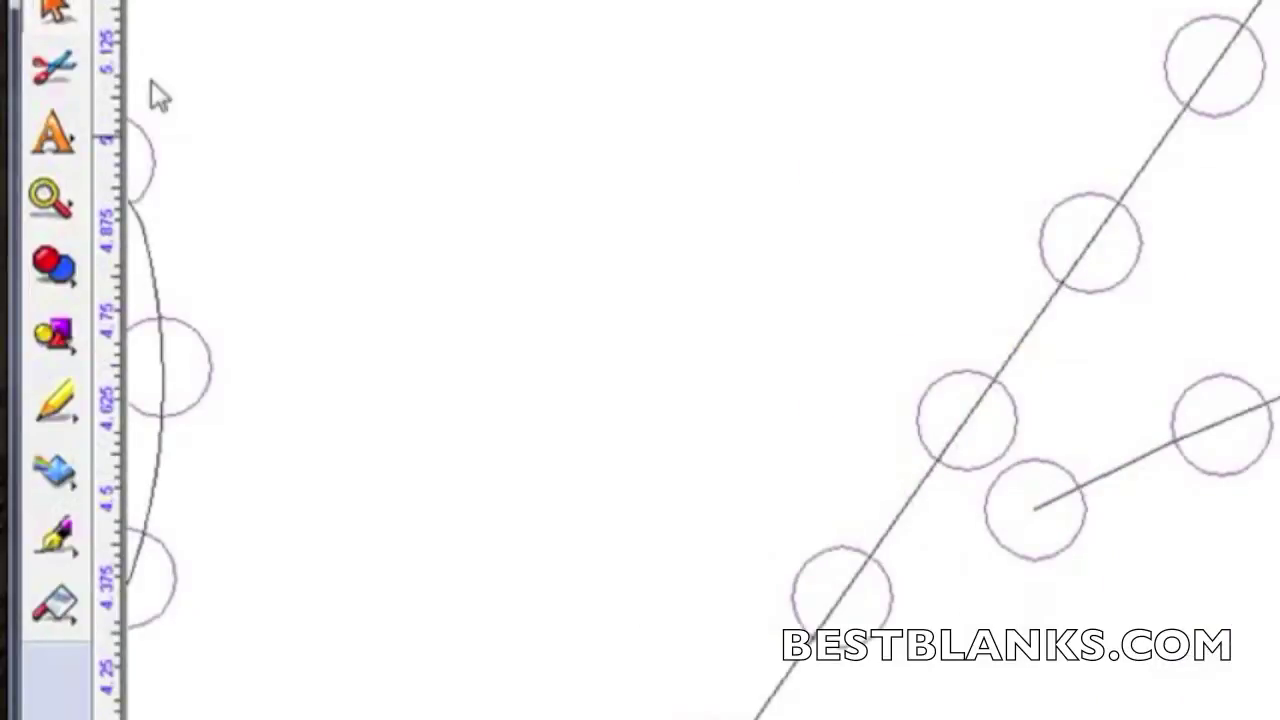
click(906, 509)
key(Delete)
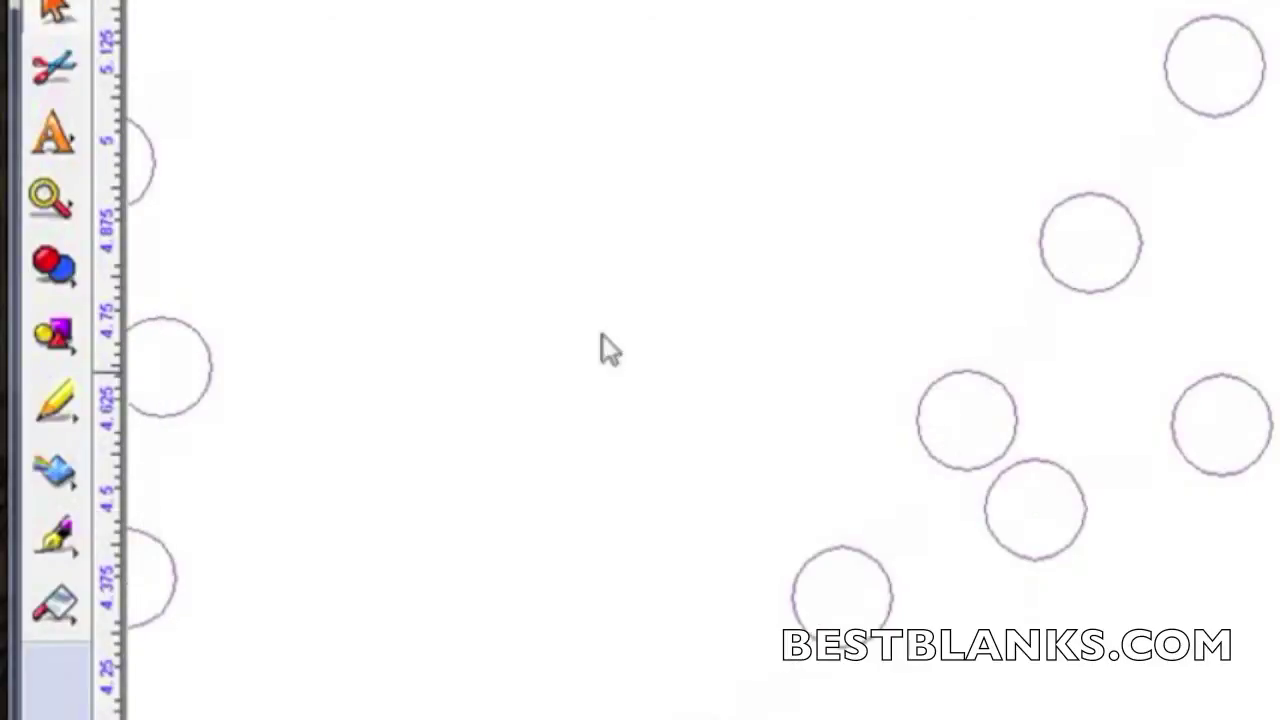
click(66, 212)
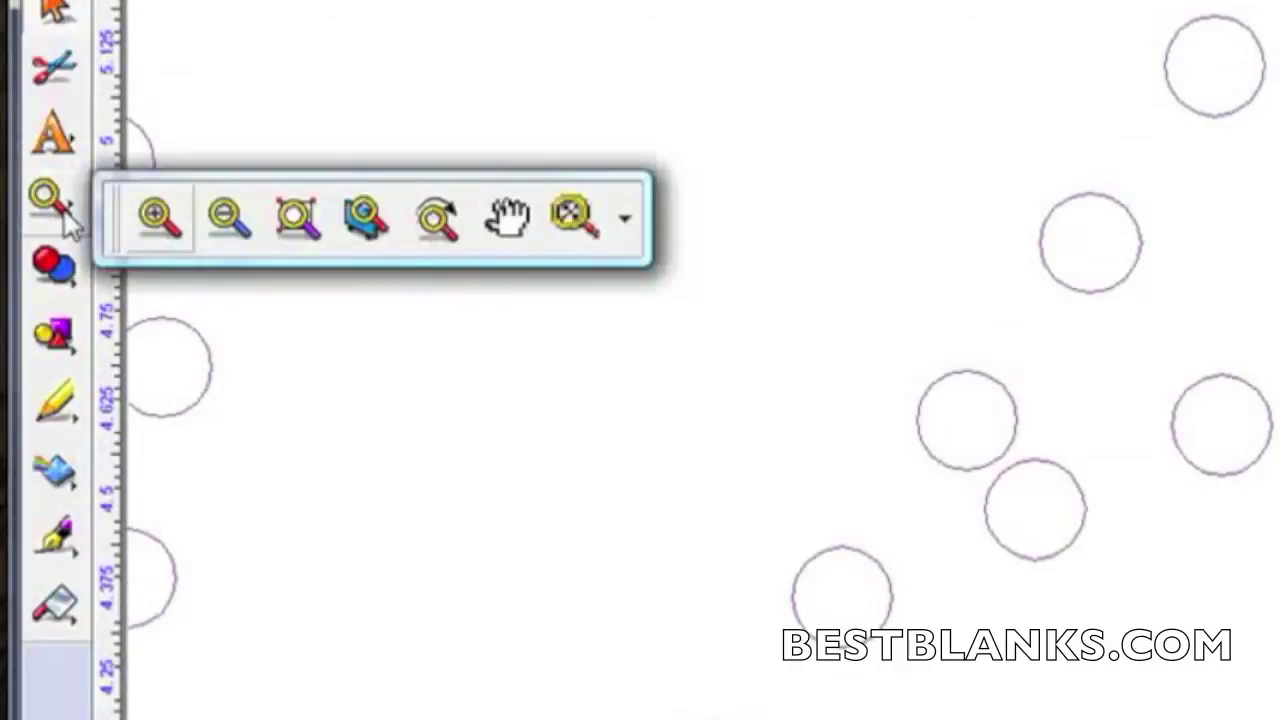
click(360, 214)
drag(789, 131, 683, 235)
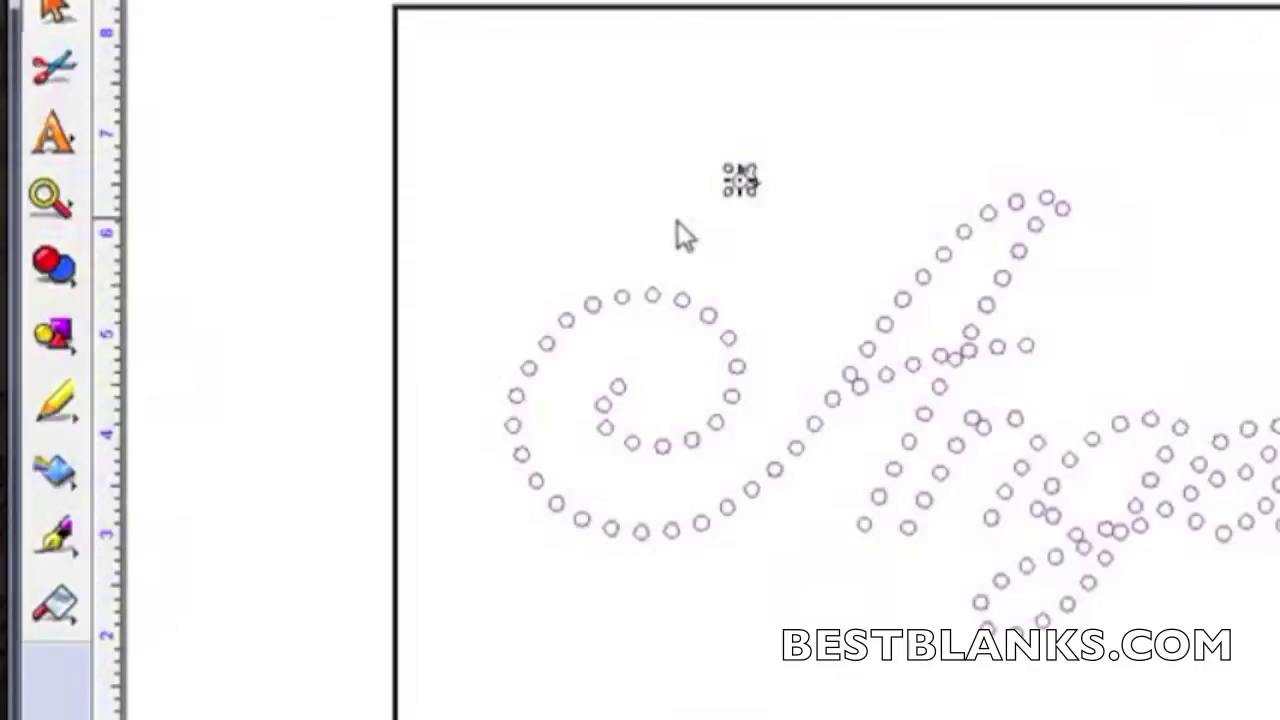
- Delete the stray circle, then zoom into the A and delete one overlapping circle
key(Delete)
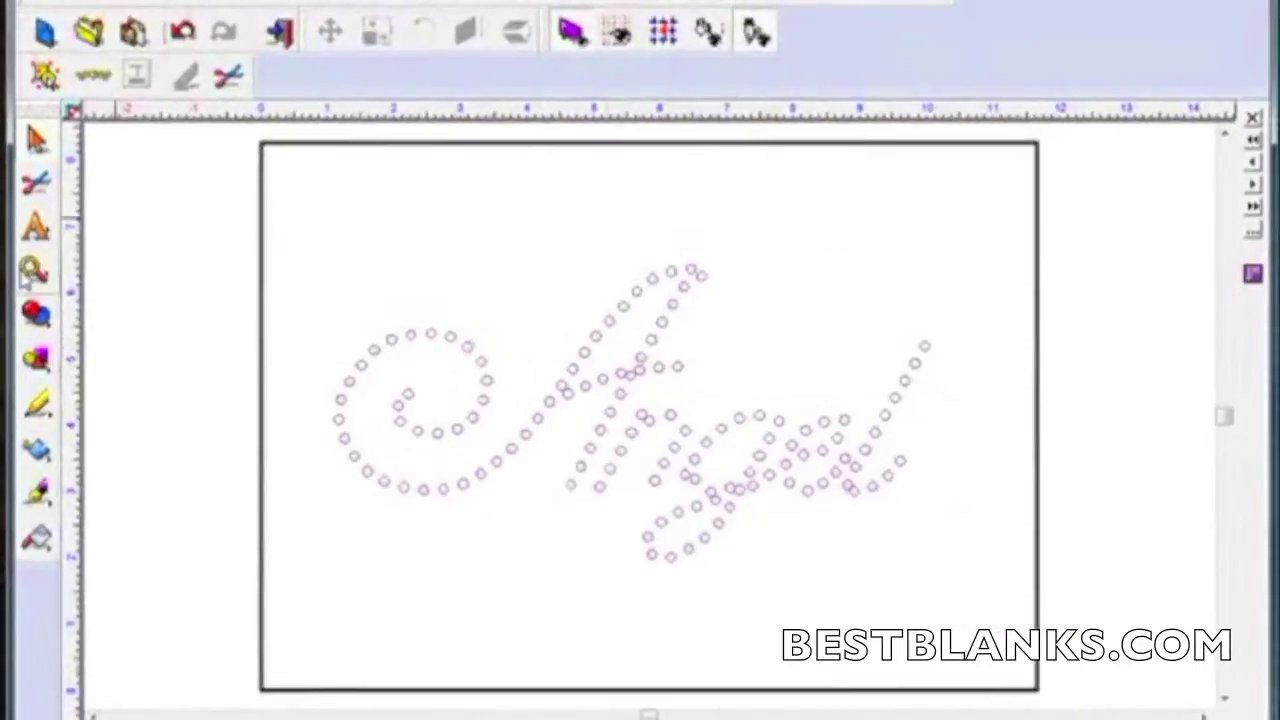
click(33, 270)
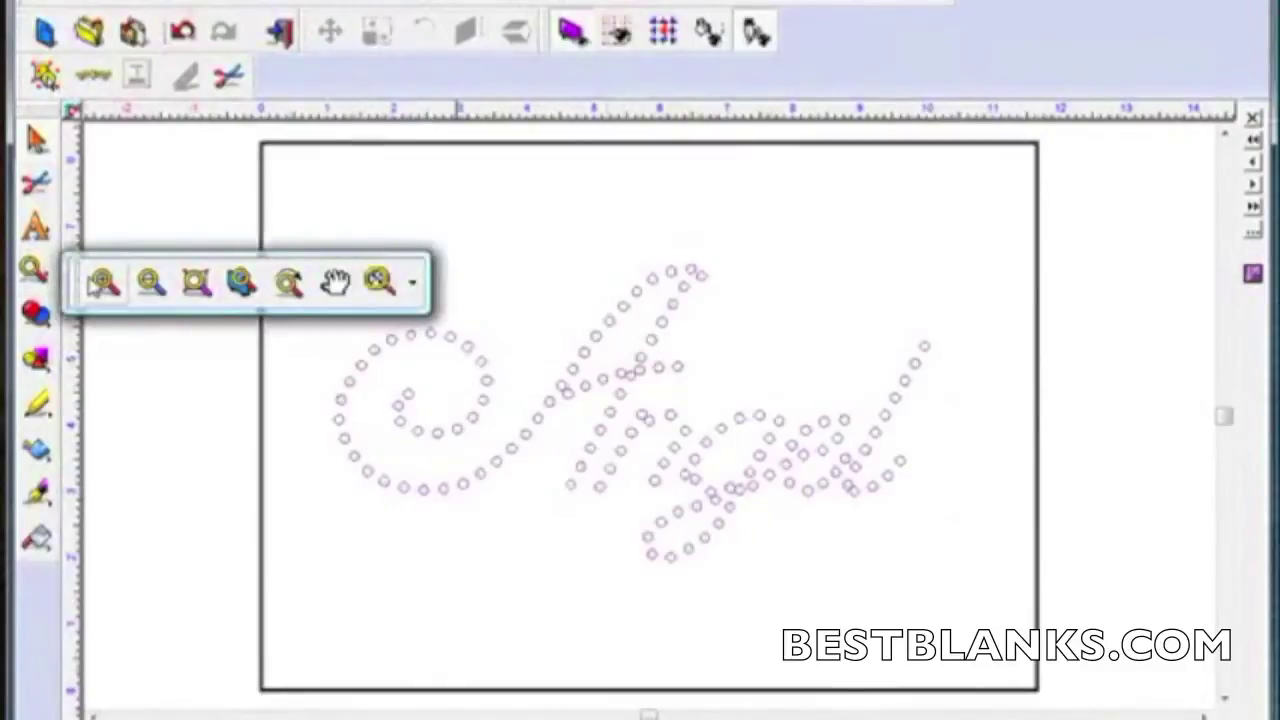
click(103, 283)
drag(675, 350, 606, 390)
click(38, 140)
click(545, 468)
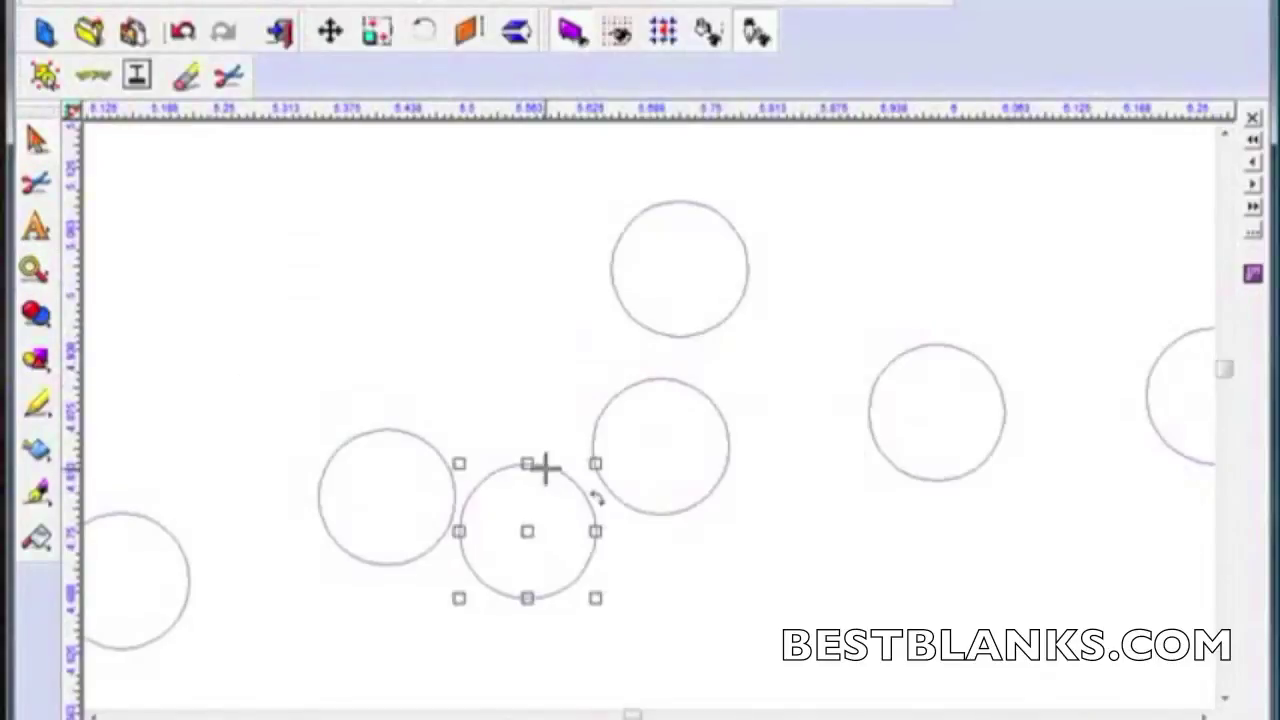
key(Delete)
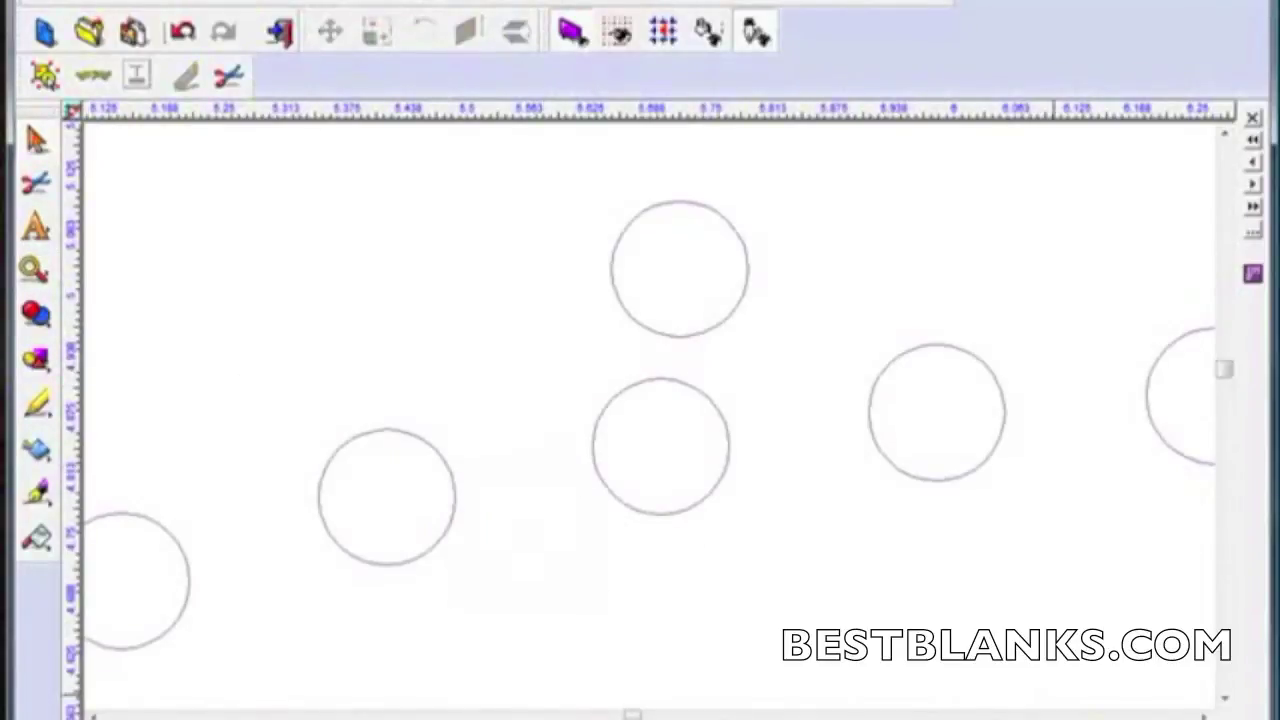
scroll(620, 440, down, 4)
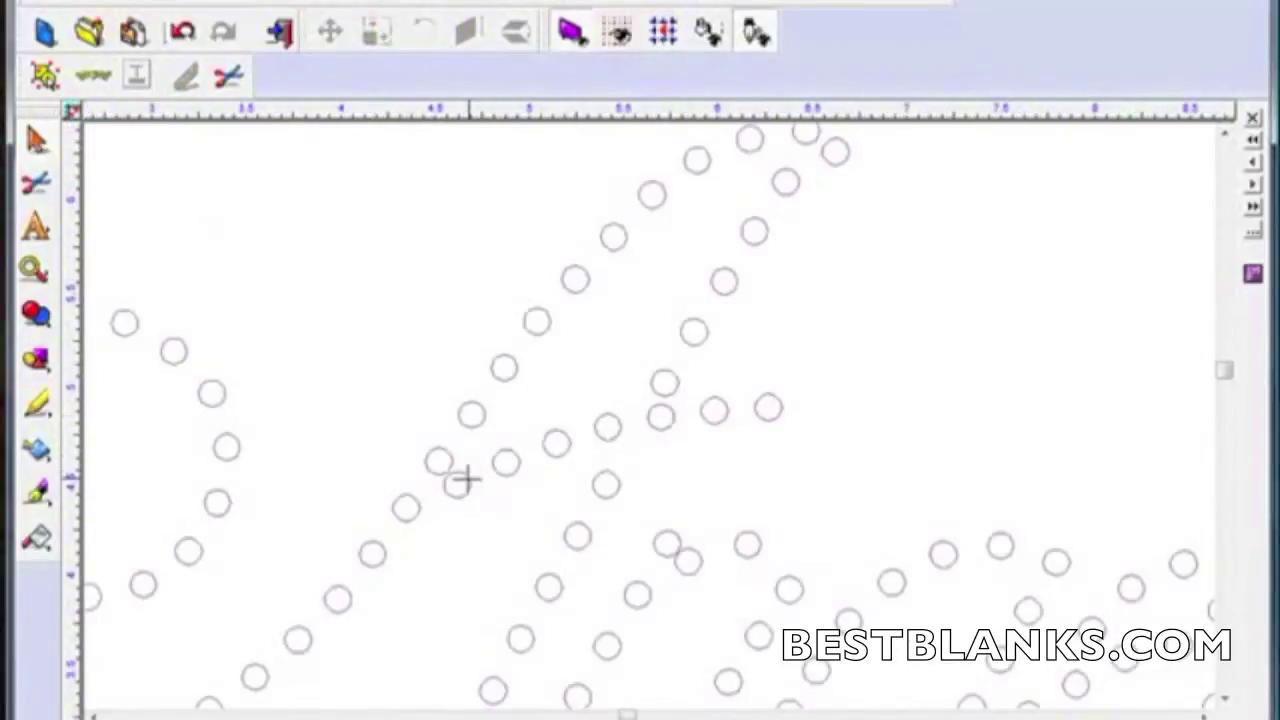
click(463, 481)
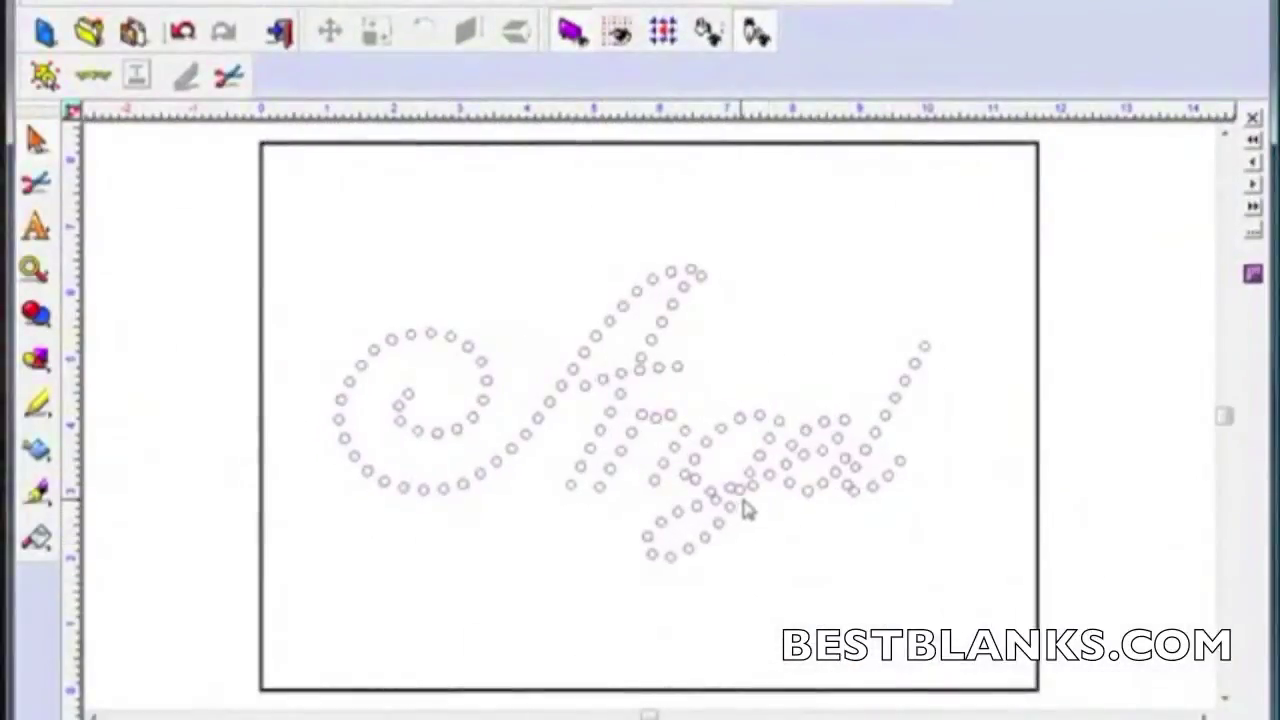
key(ctrl+a)
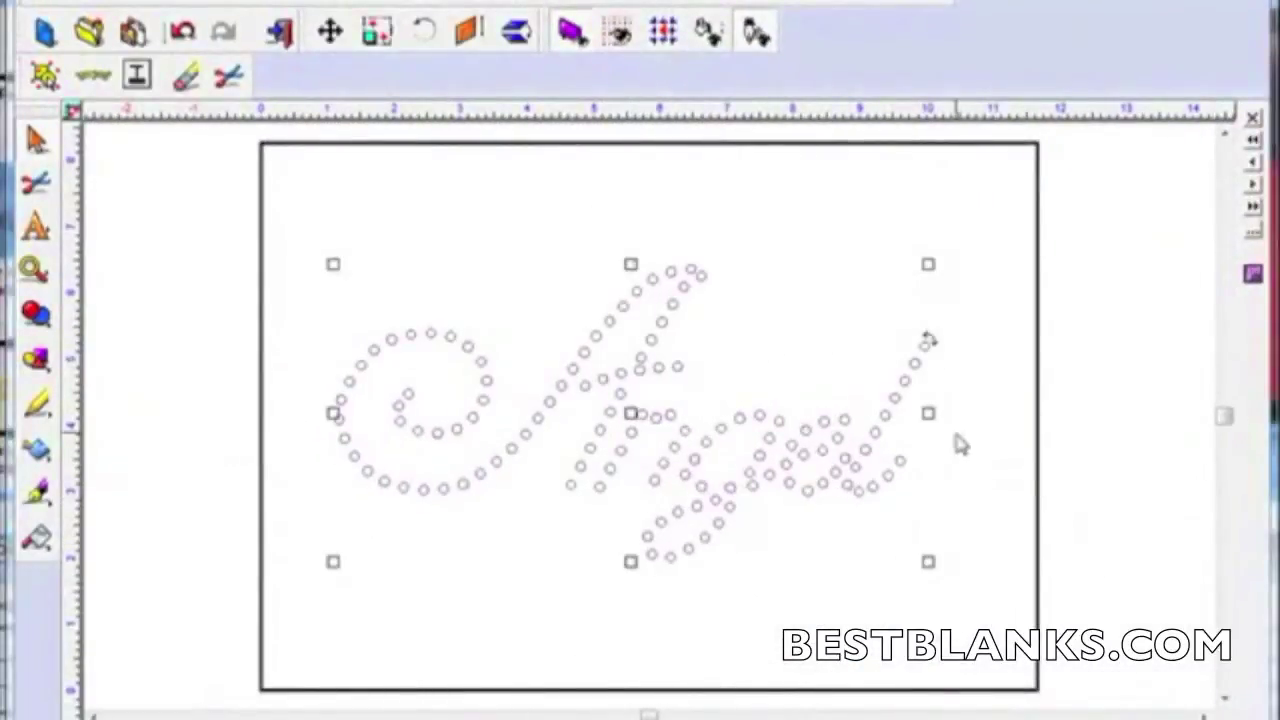
drag(930, 414, 1102, 412)
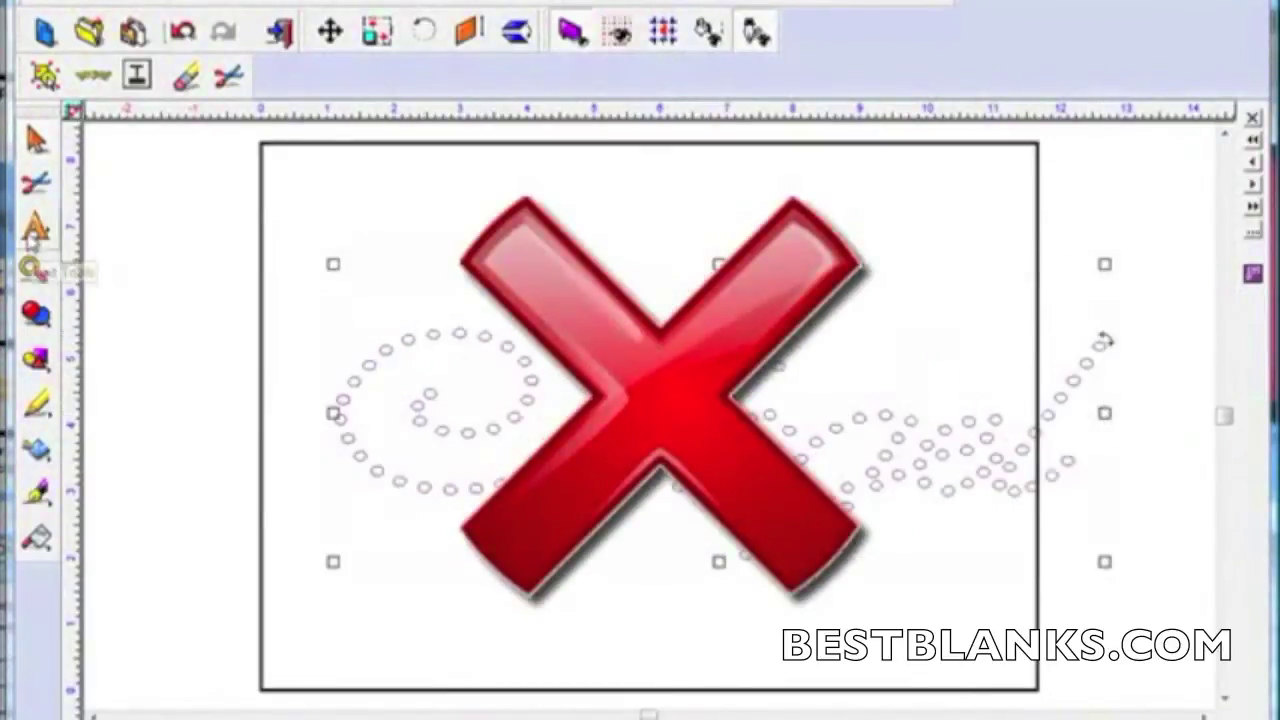
click(34, 266)
click(104, 284)
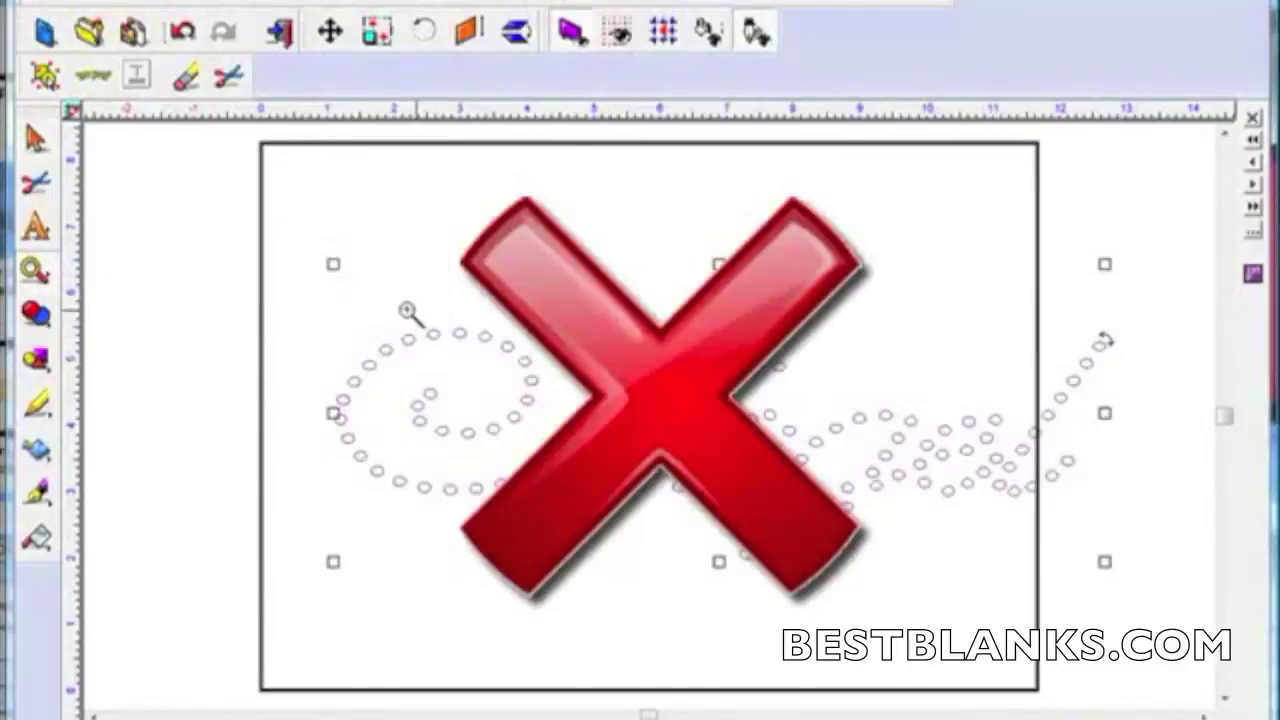
key(ctrl+z)
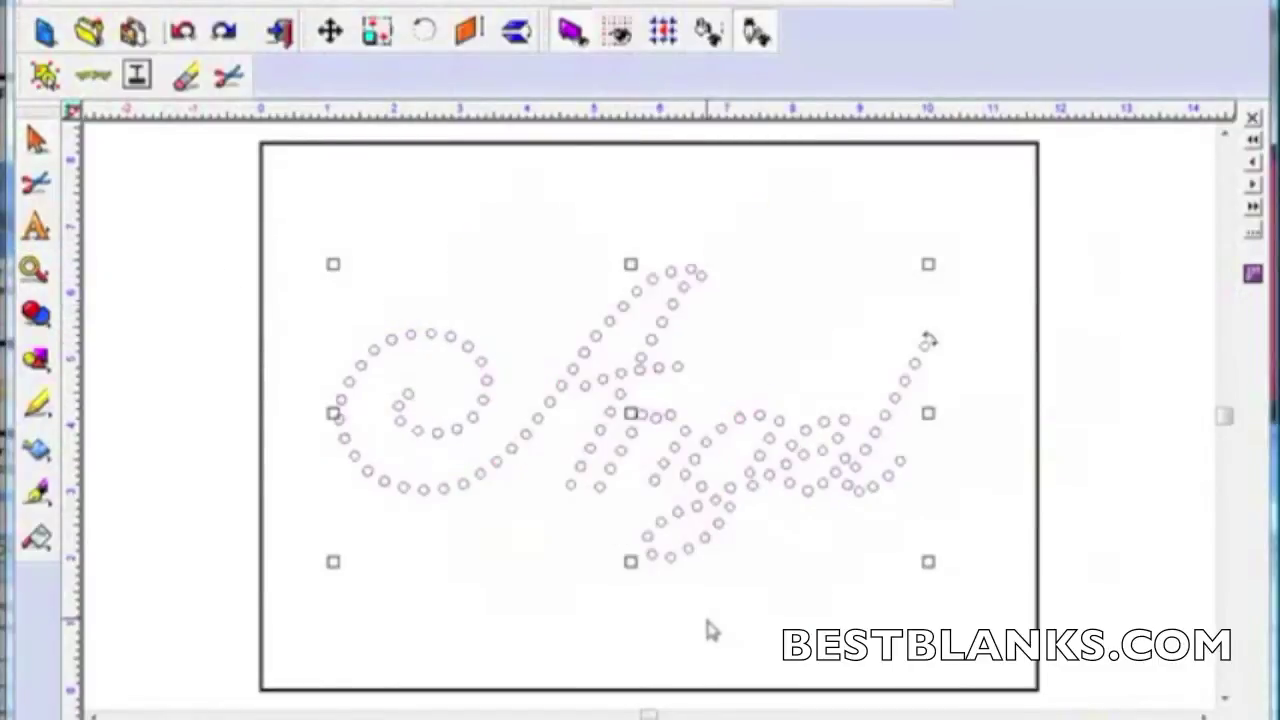
click(760, 627)
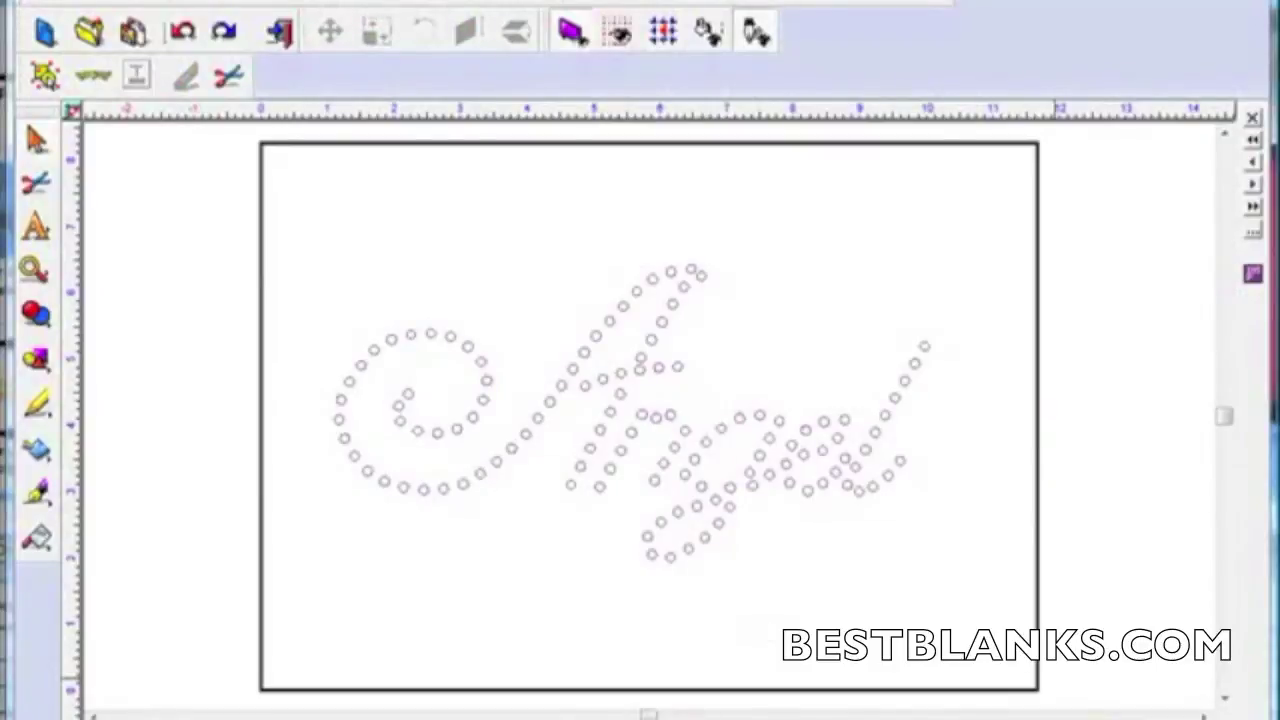
key(ctrl+a)
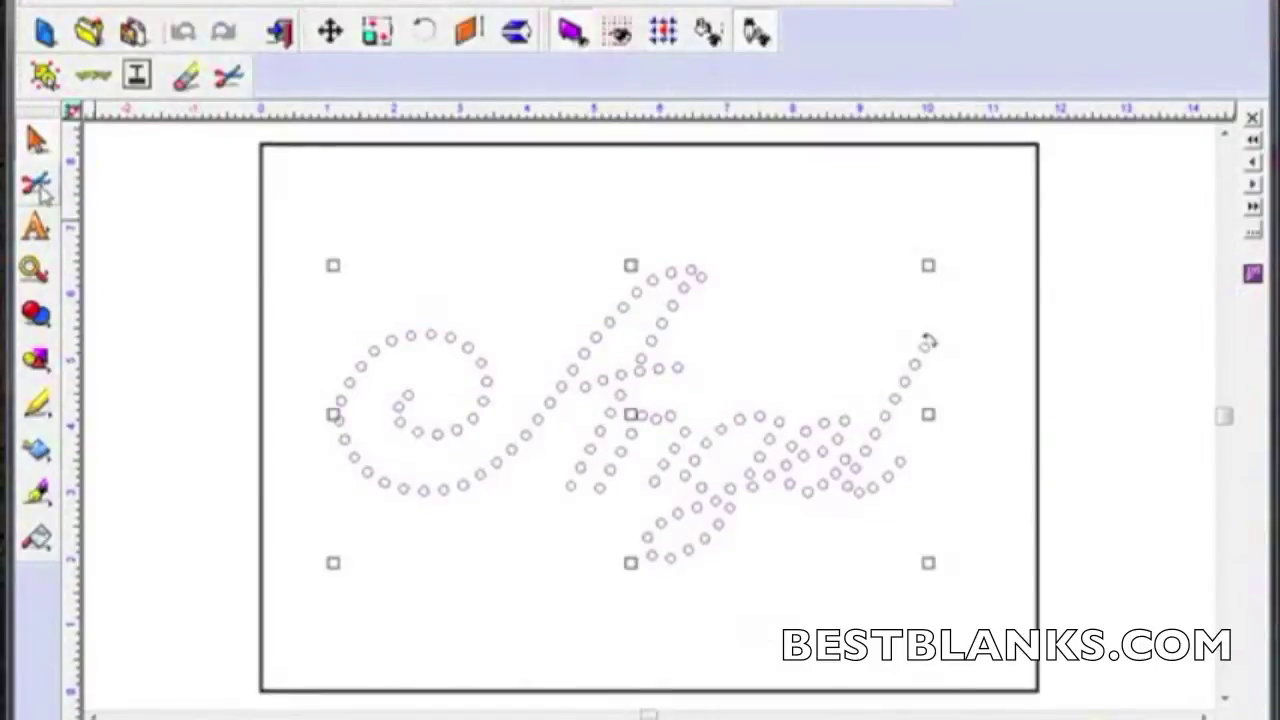
click(36, 185)
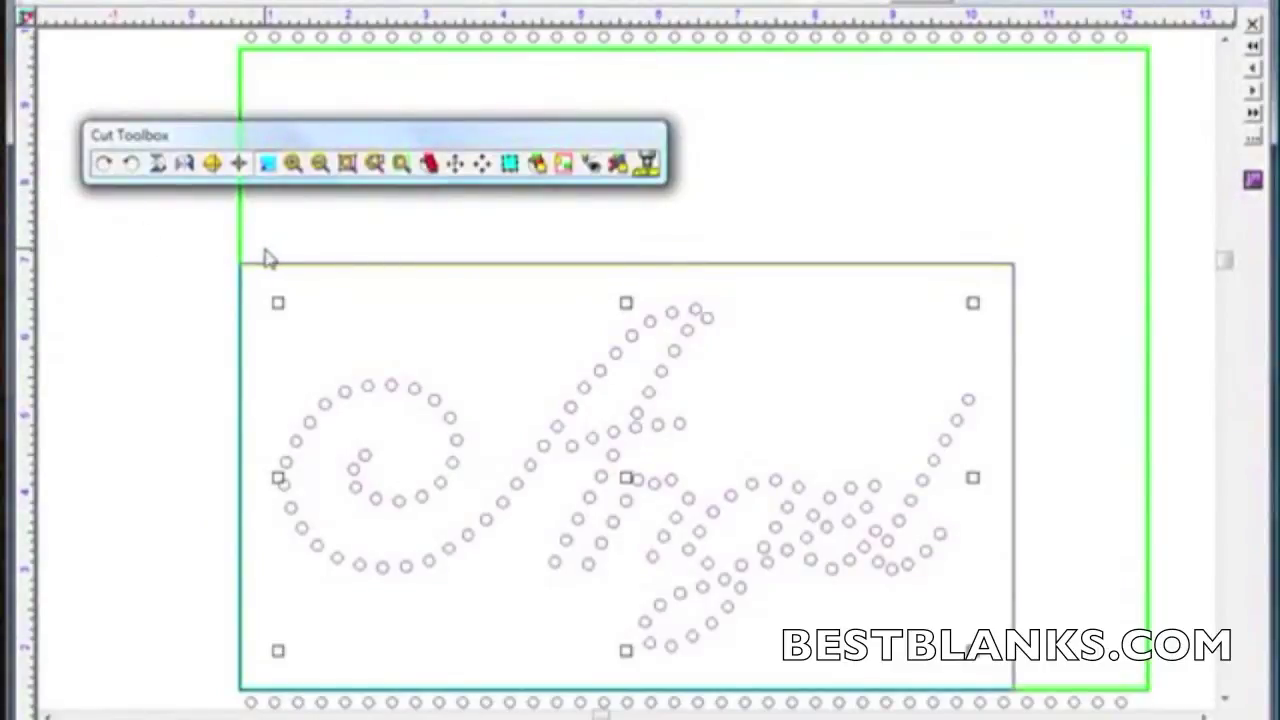
- Open the Craft ROBO cut settings for the rhinestone Angel design from the Cut Toolbox
click(272, 135)
drag(272, 135, 250, 62)
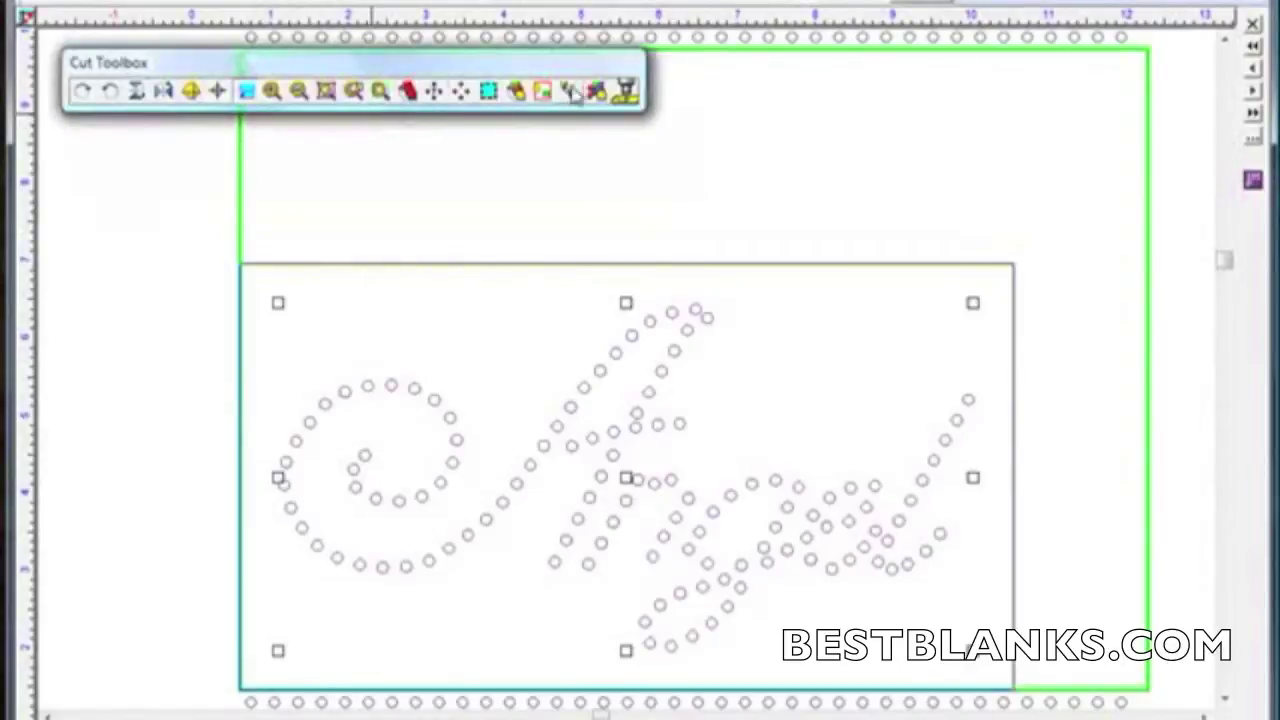
click(624, 91)
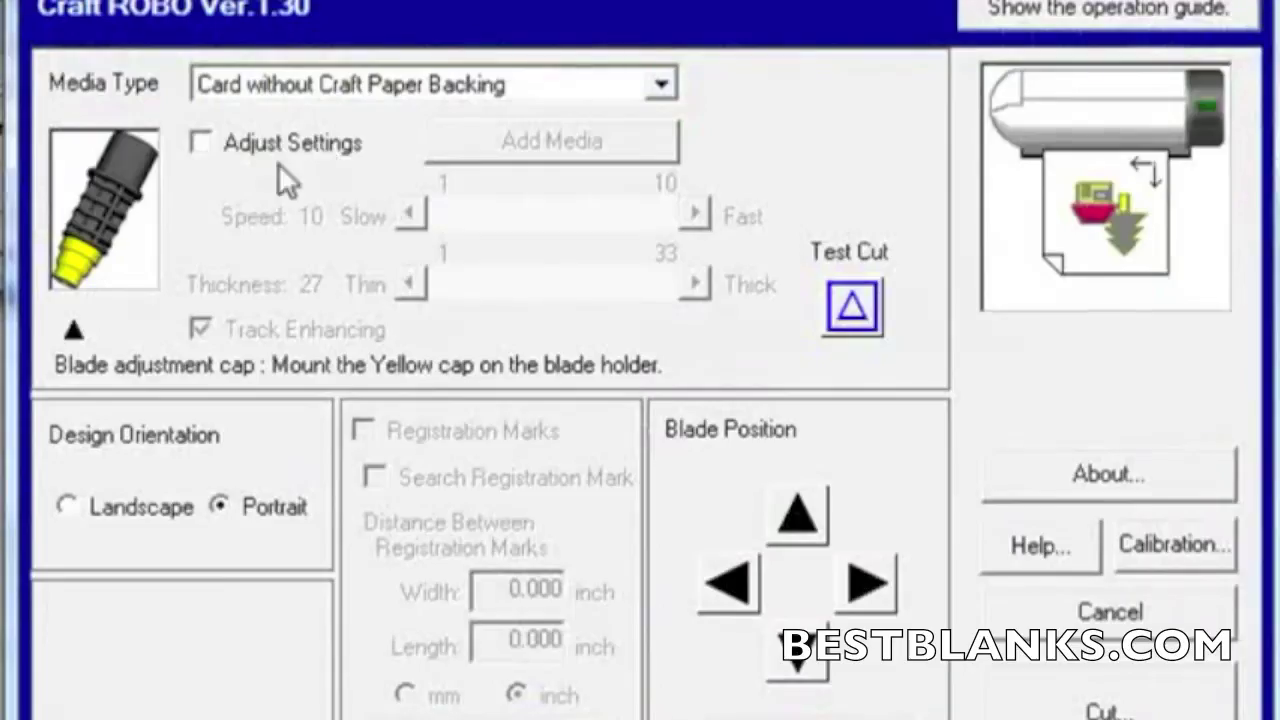